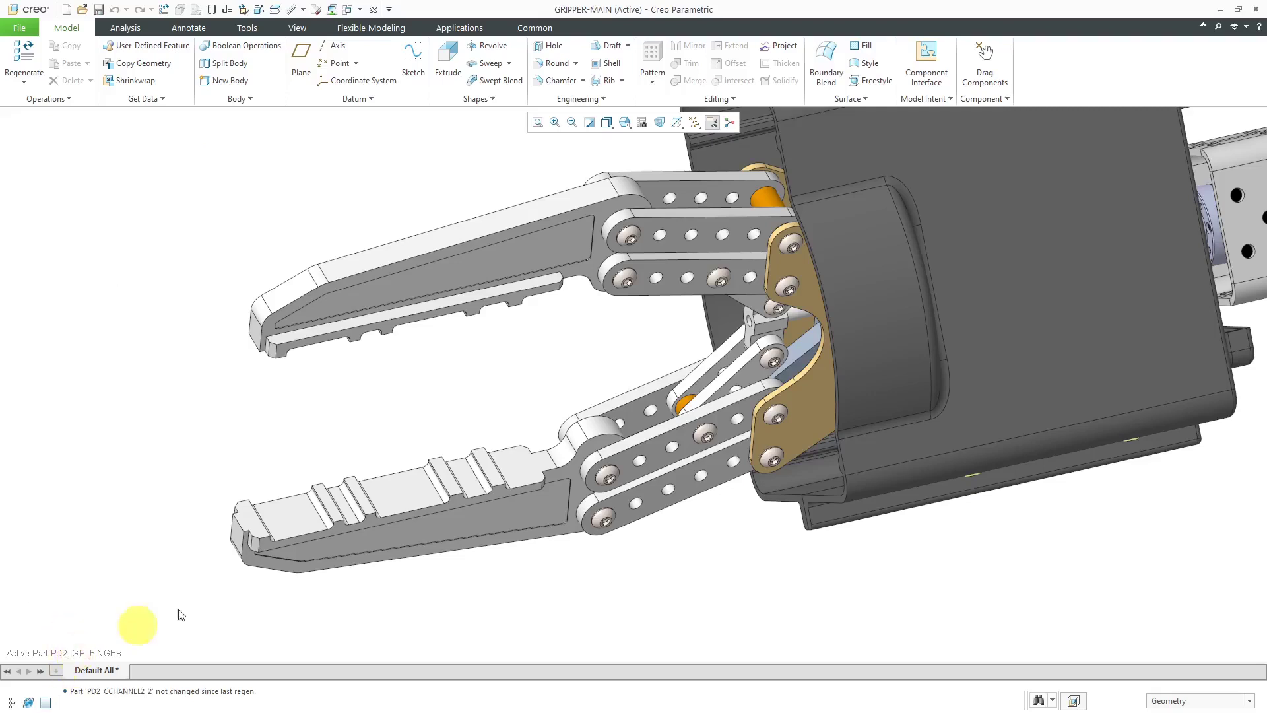
Apply the orange appearance to the top faces of the raised teeth on the lower gripper finger
click(314, 517)
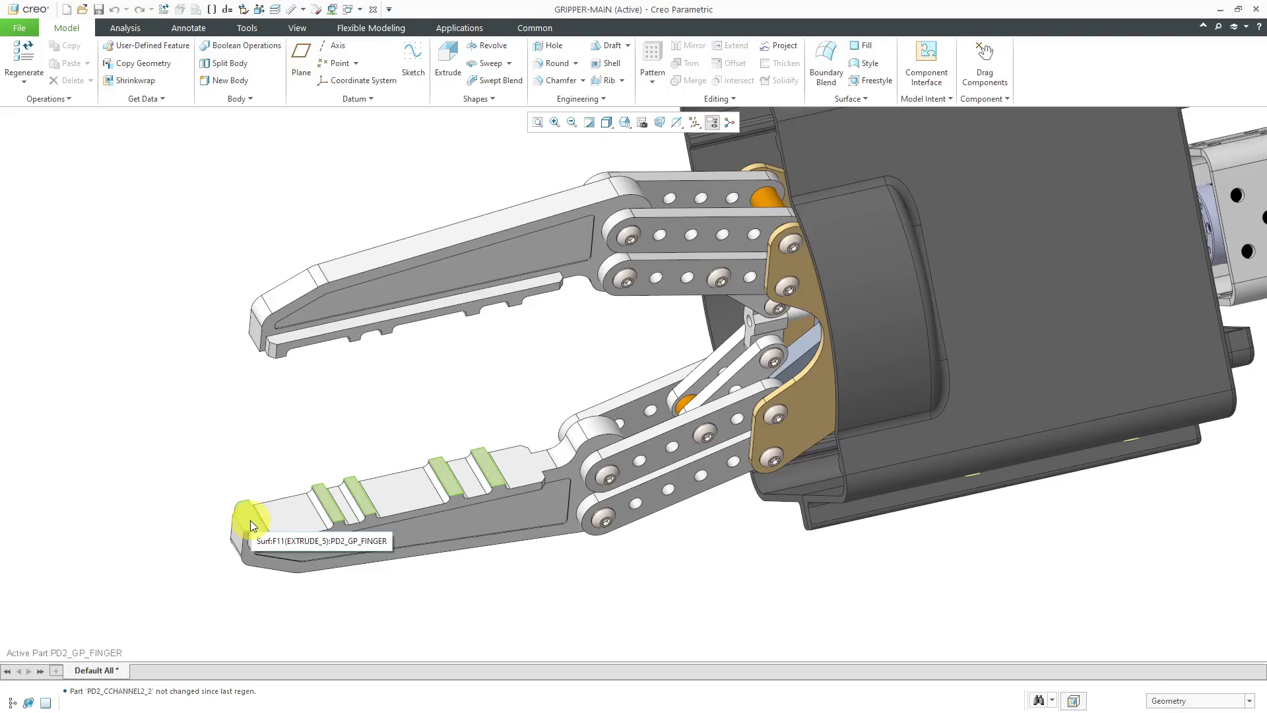
click(297, 27)
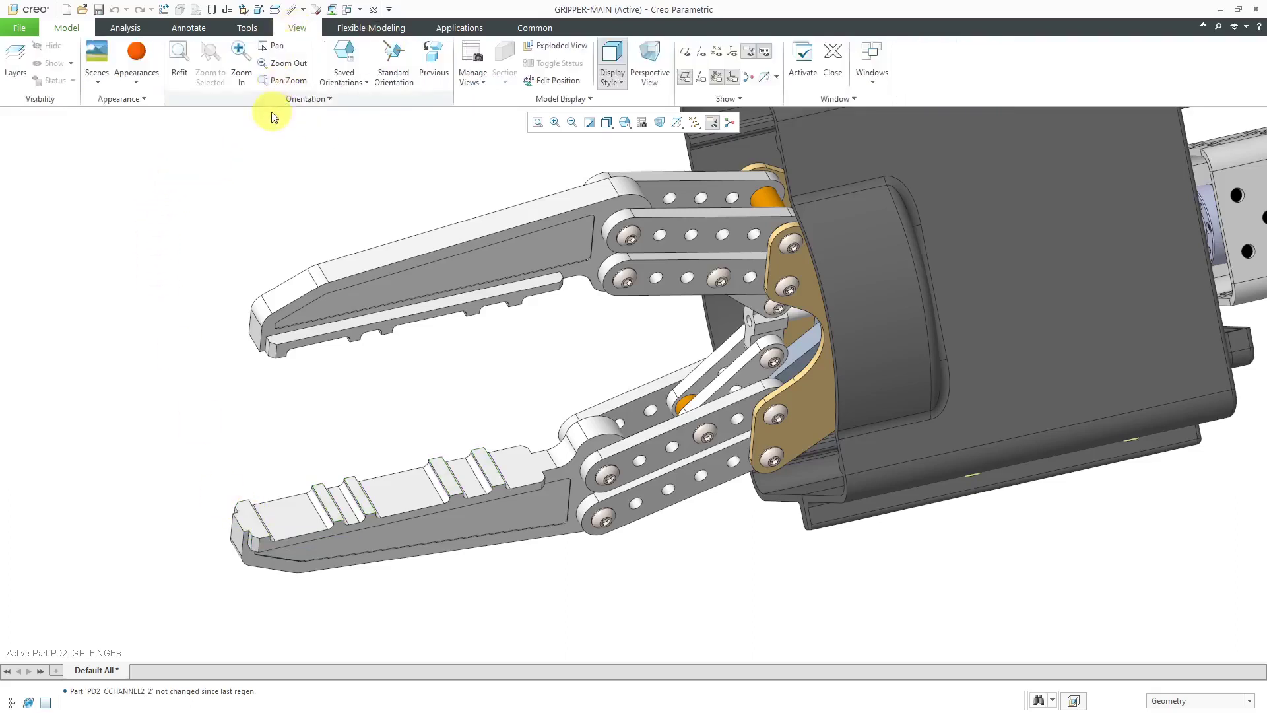
click(126, 58)
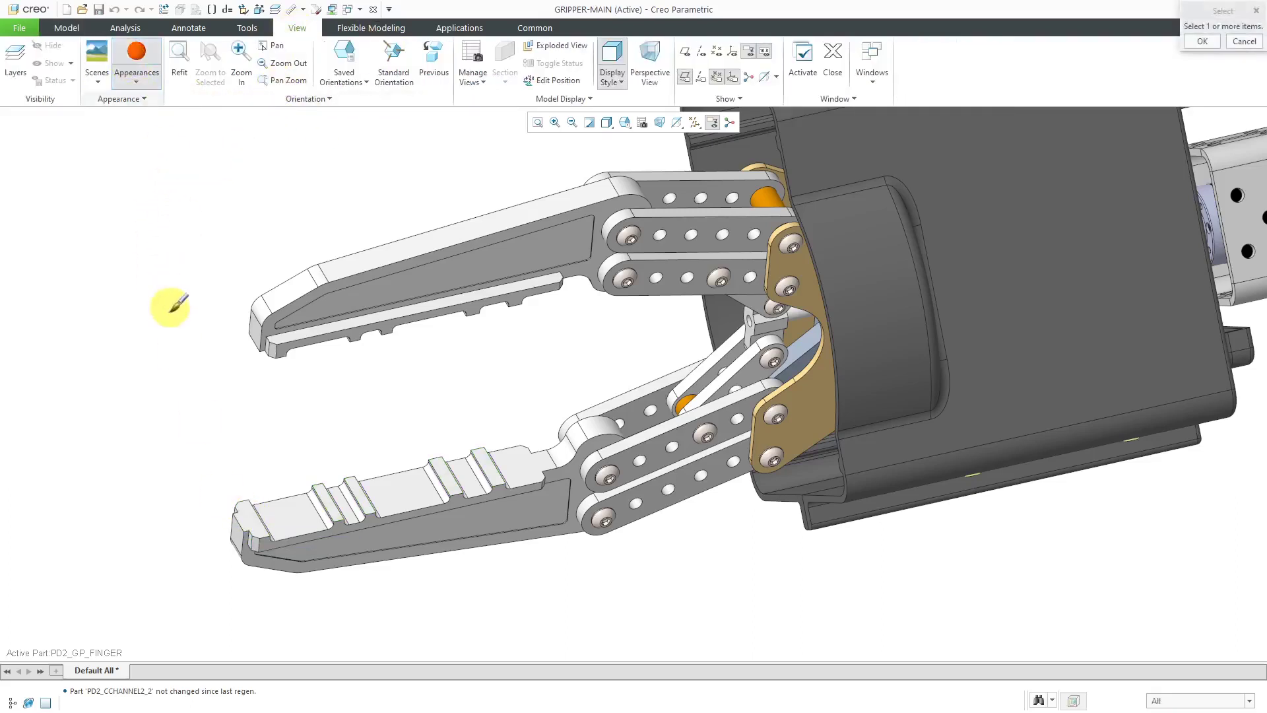
click(250, 516)
scroll(198, 428, up, 3)
middle_click(197, 439)
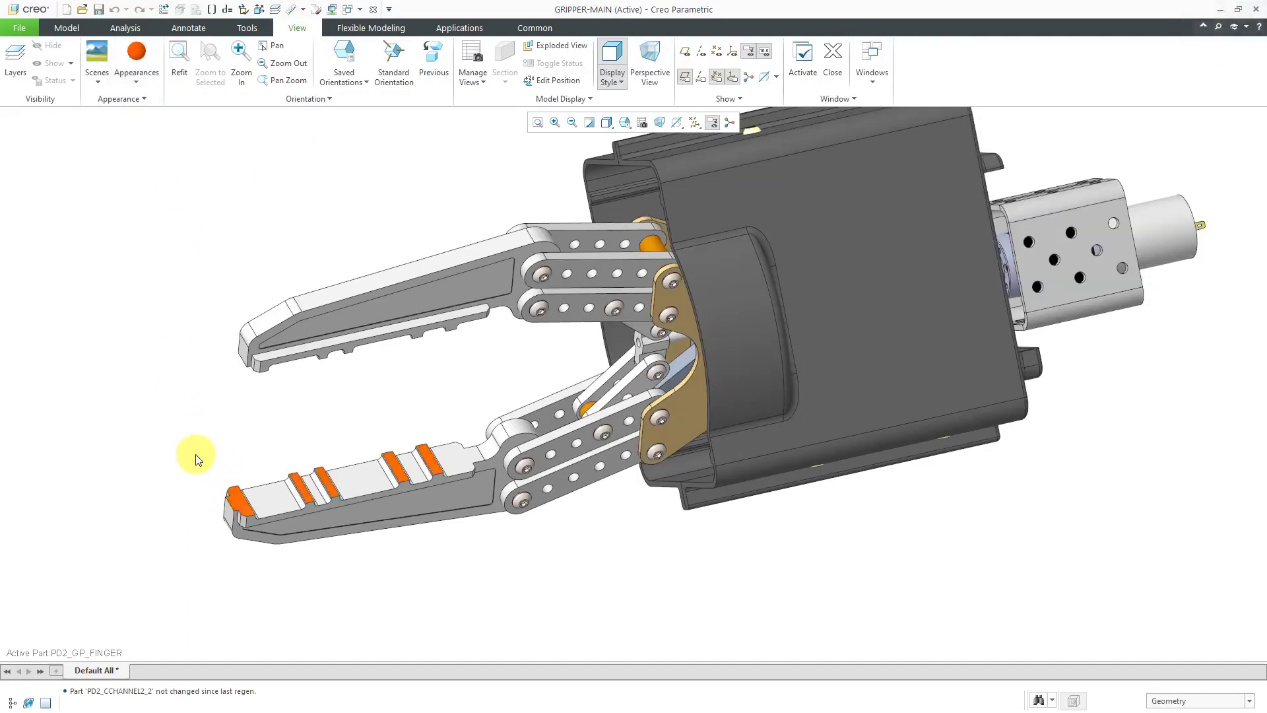
Start Simulate for the gripper assembly and convert all component units to the assembly's Inch lbm Second system
scroll(224, 518, down, 5)
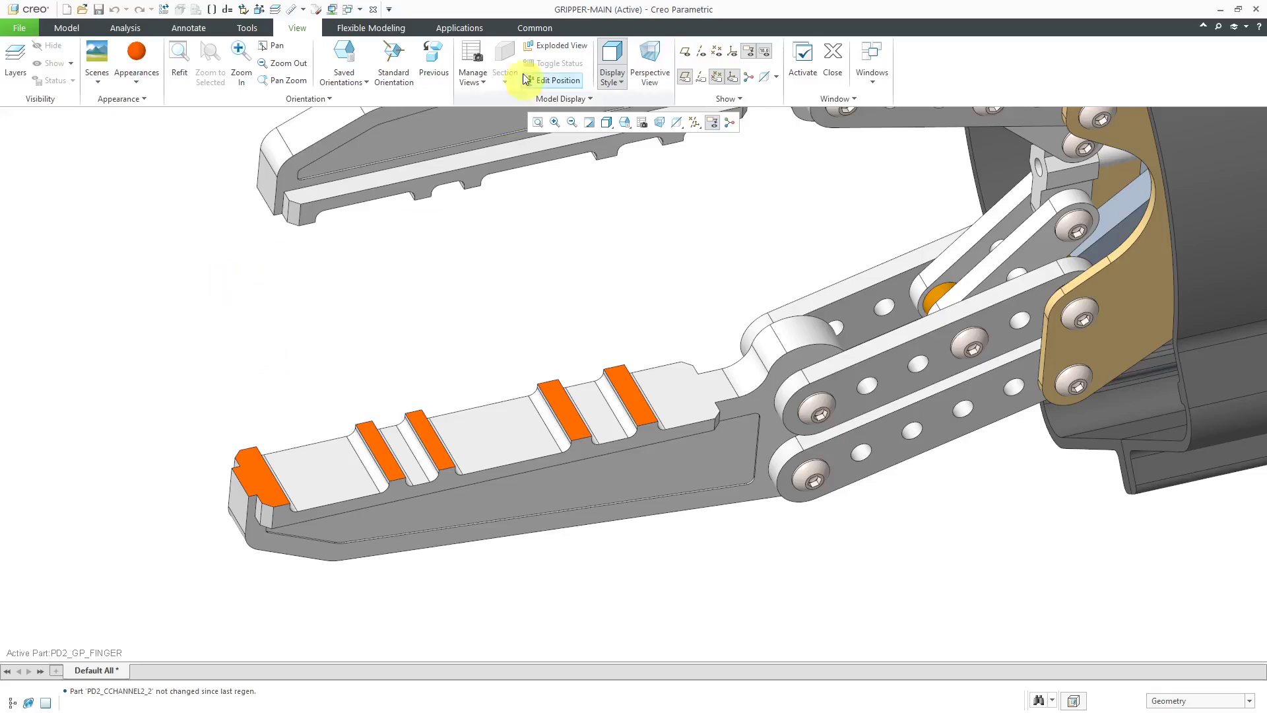
click(465, 27)
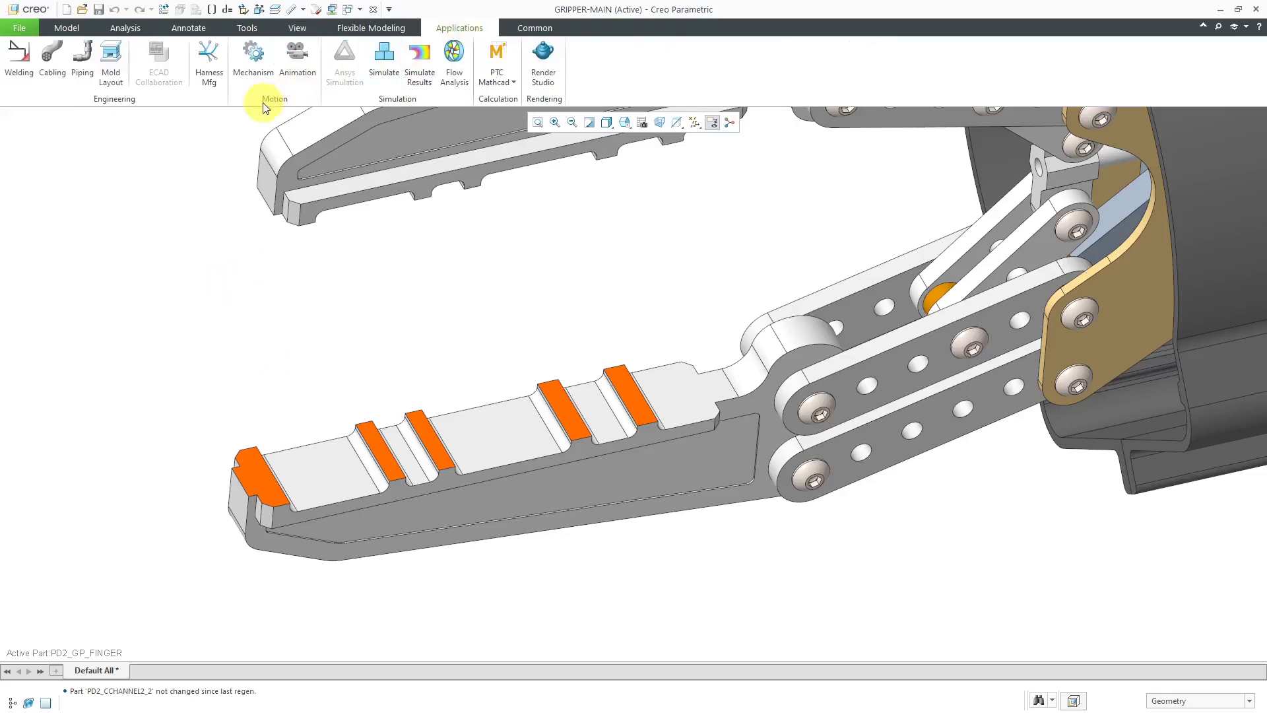
click(389, 65)
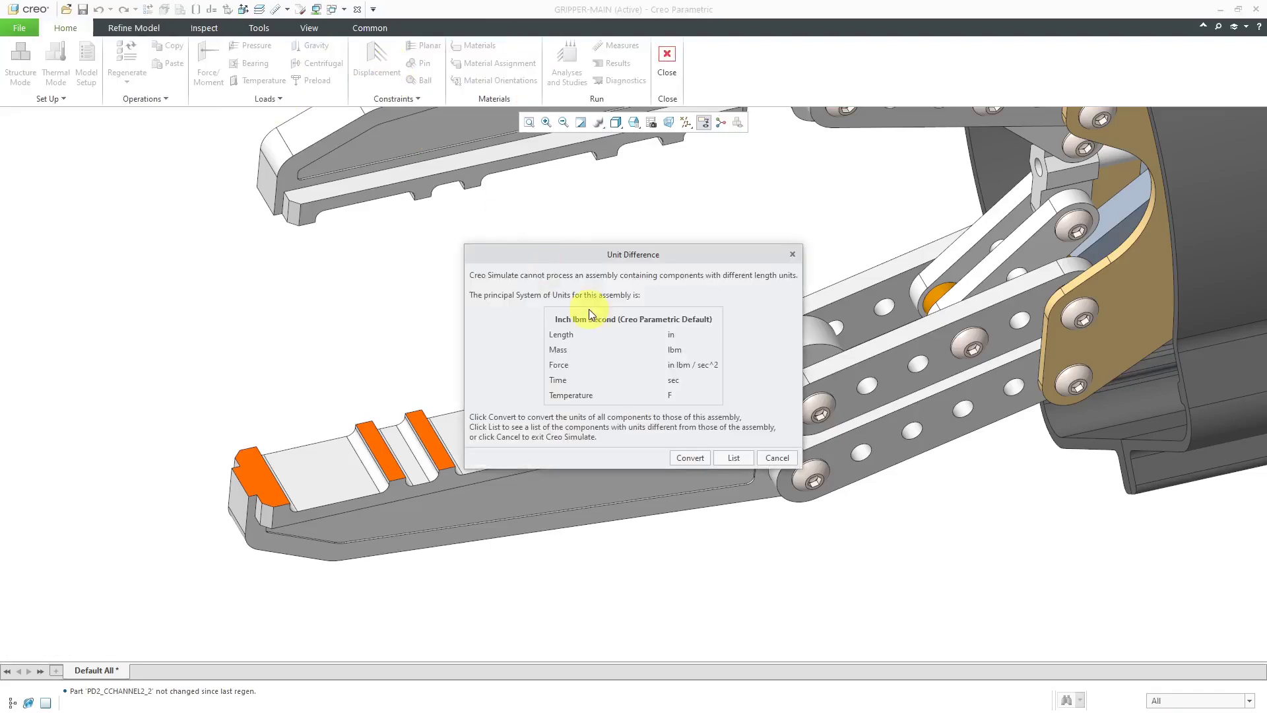
click(698, 459)
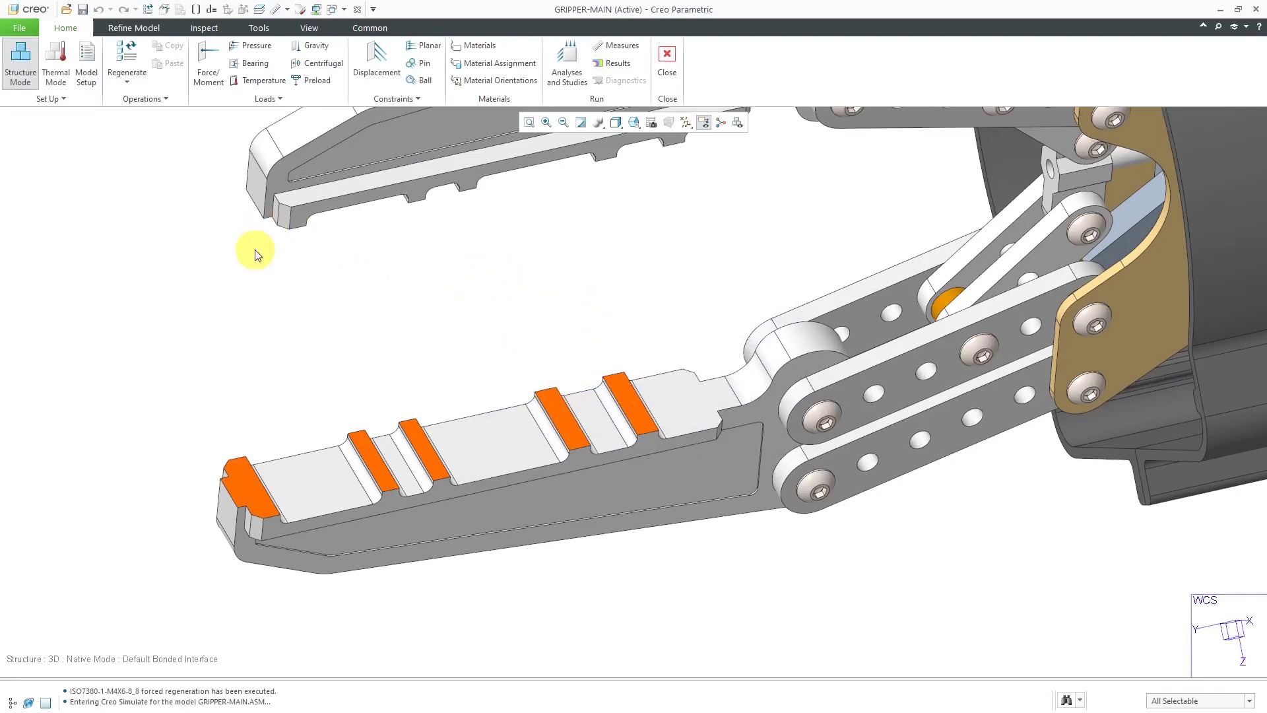
click(203, 75)
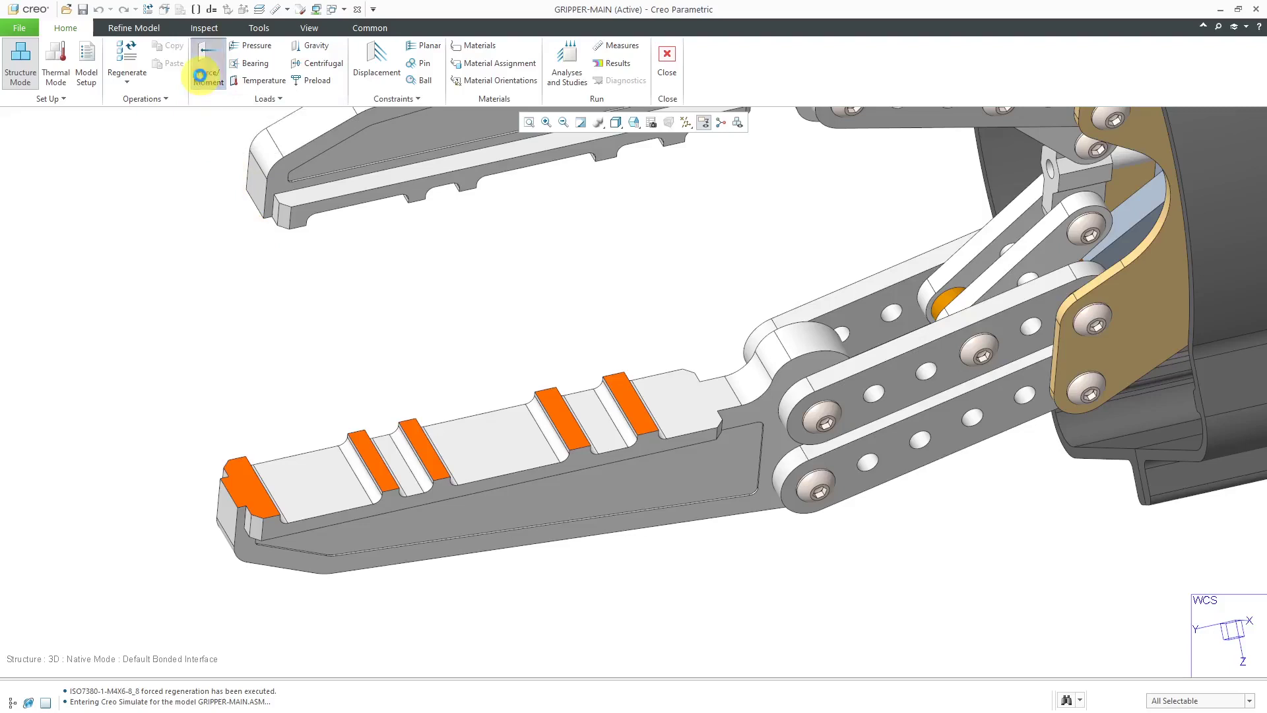
click(247, 488)
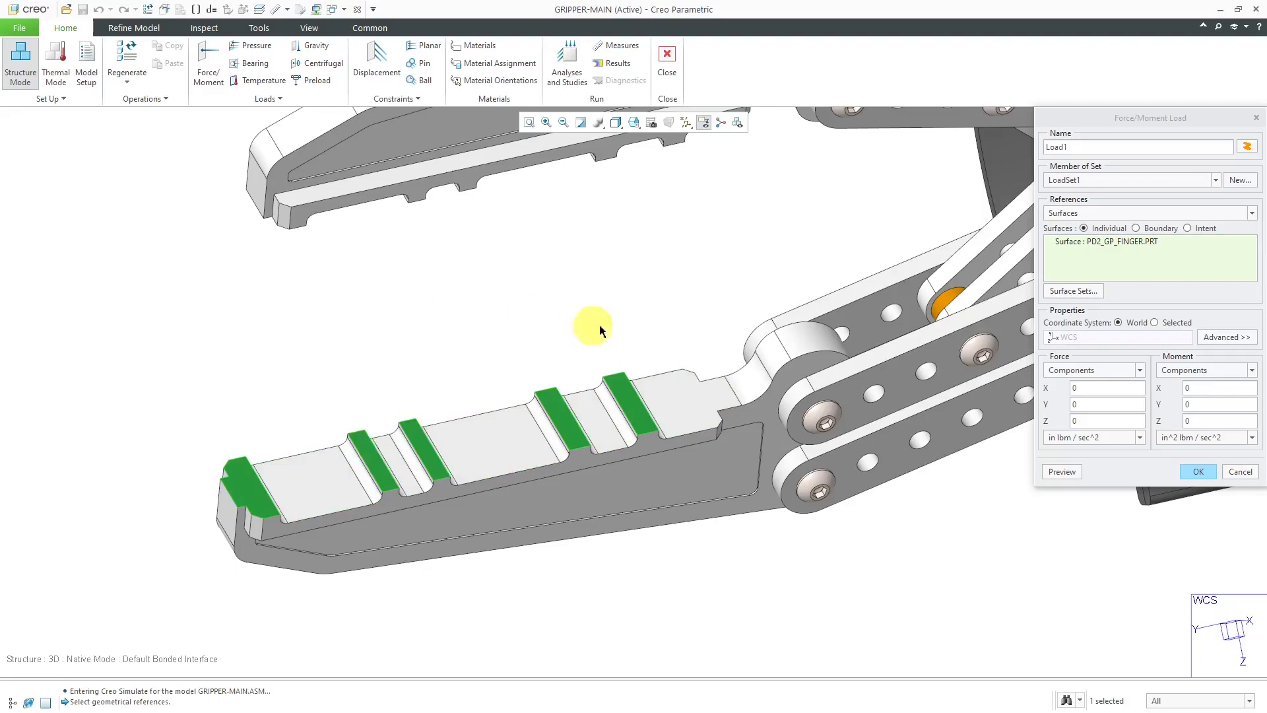
click(1249, 472)
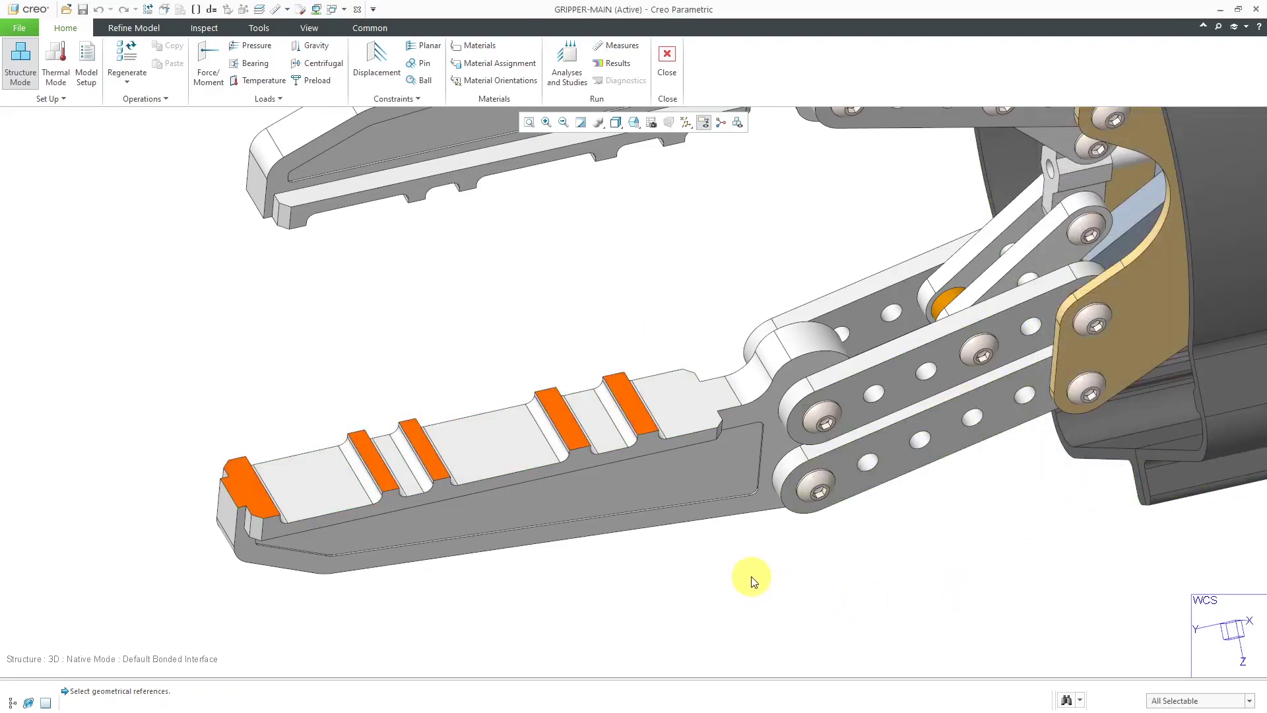
Leave the simulation environment and open the lower finger part, PD2_GP_FINGER, in its own window
click(666, 64)
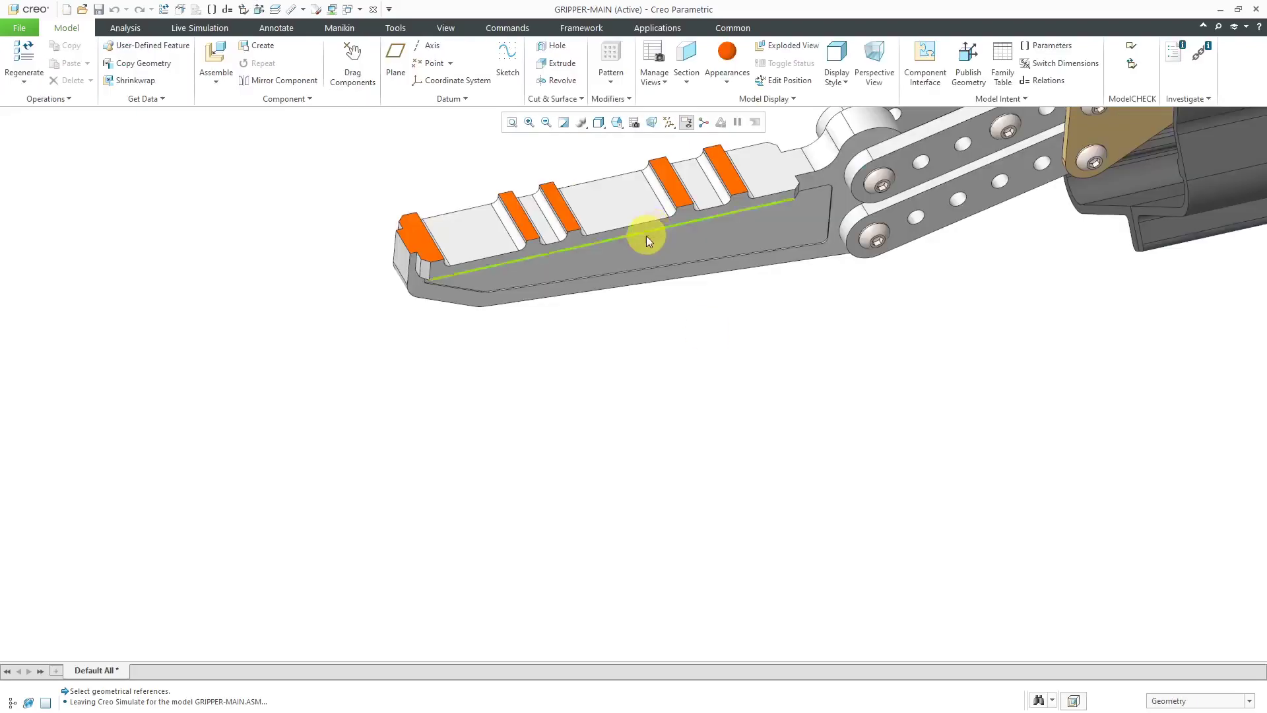
click(643, 254)
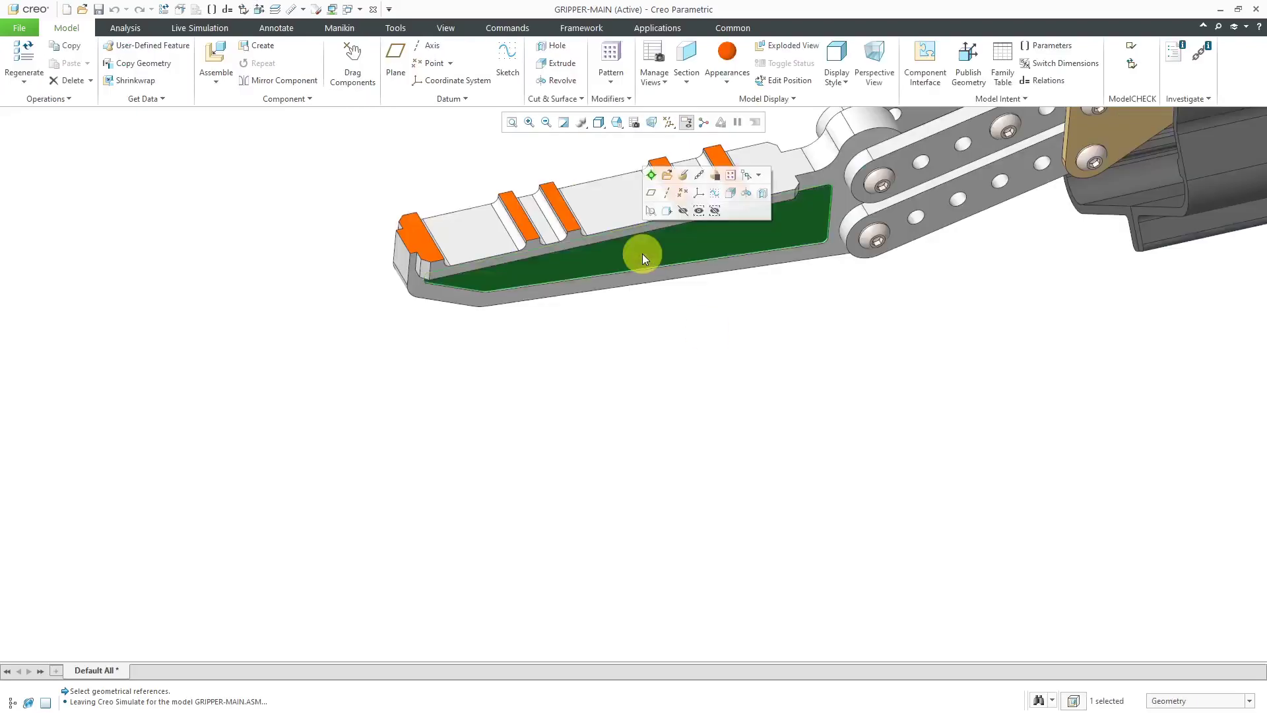
click(669, 175)
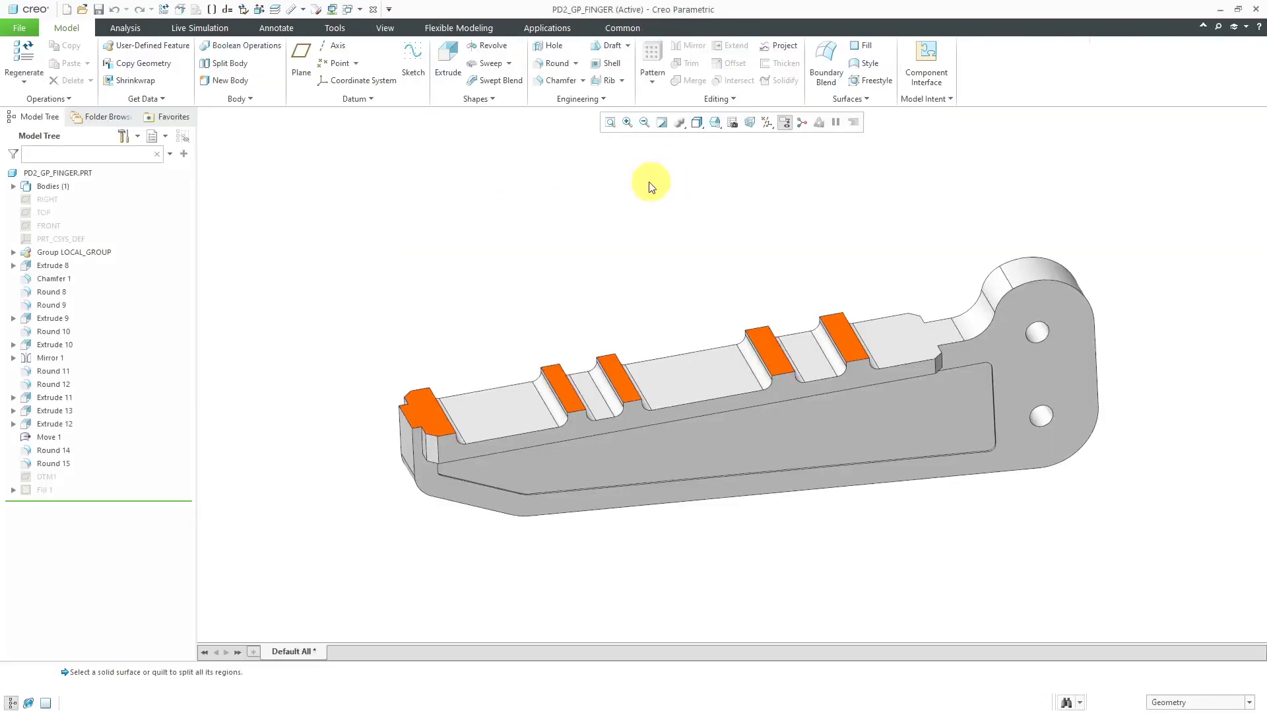
Clear the orange appearance from the top faces of the finger's raised teeth
click(385, 27)
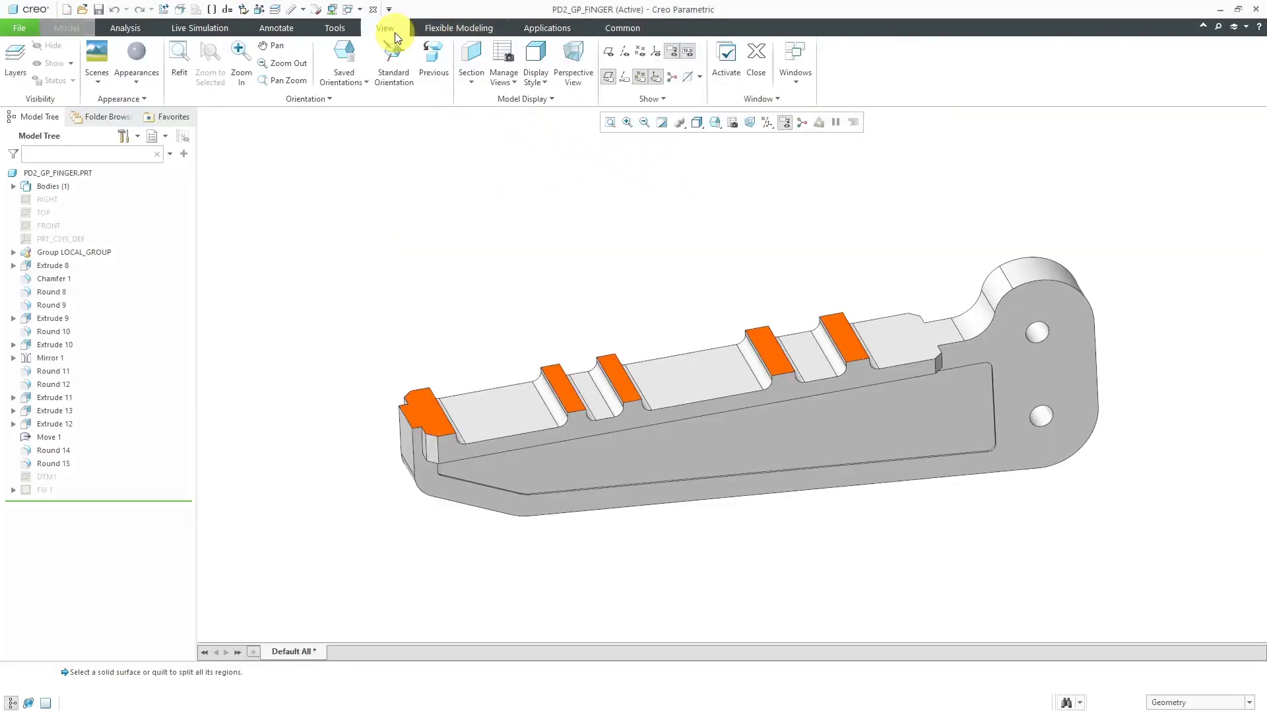
click(143, 79)
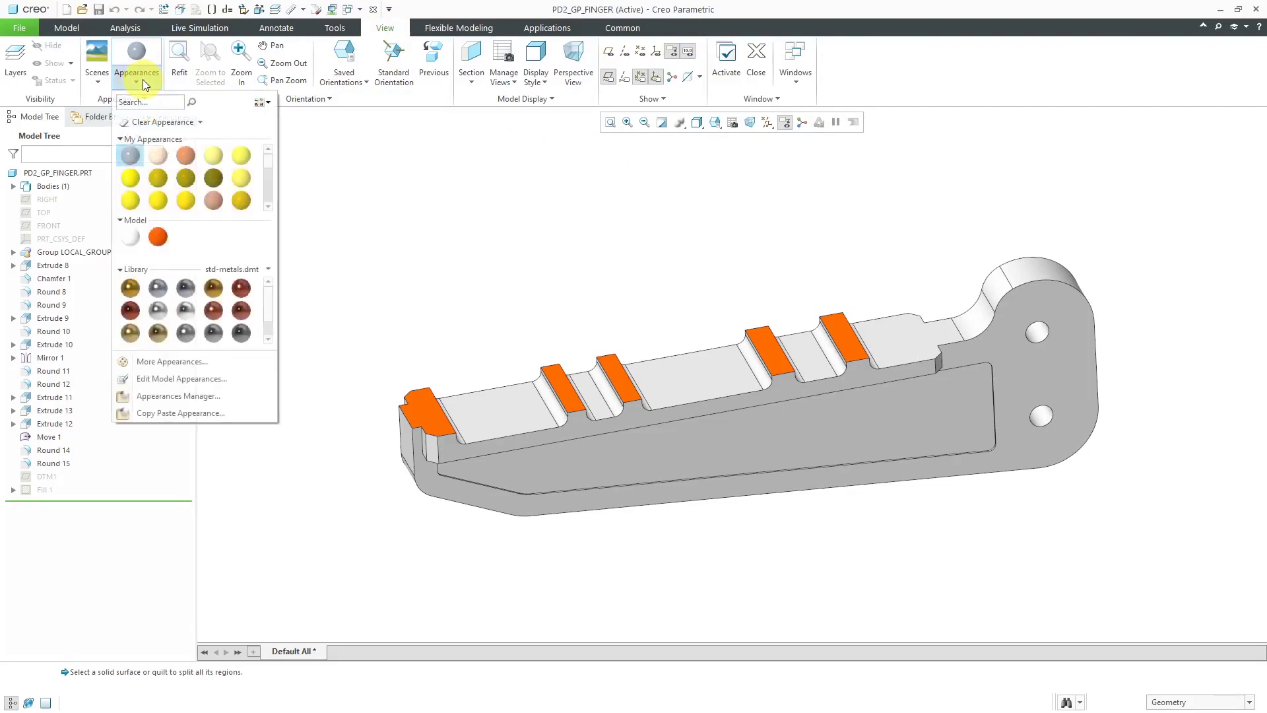
click(177, 124)
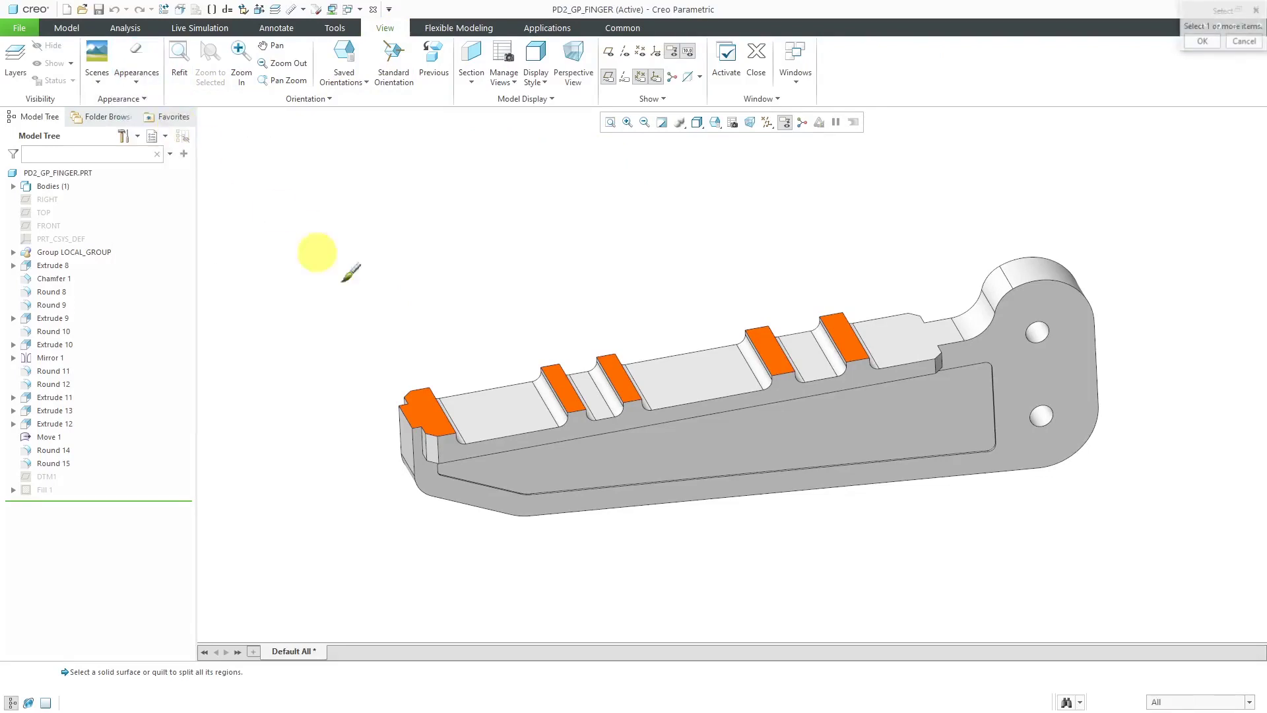
click(420, 404)
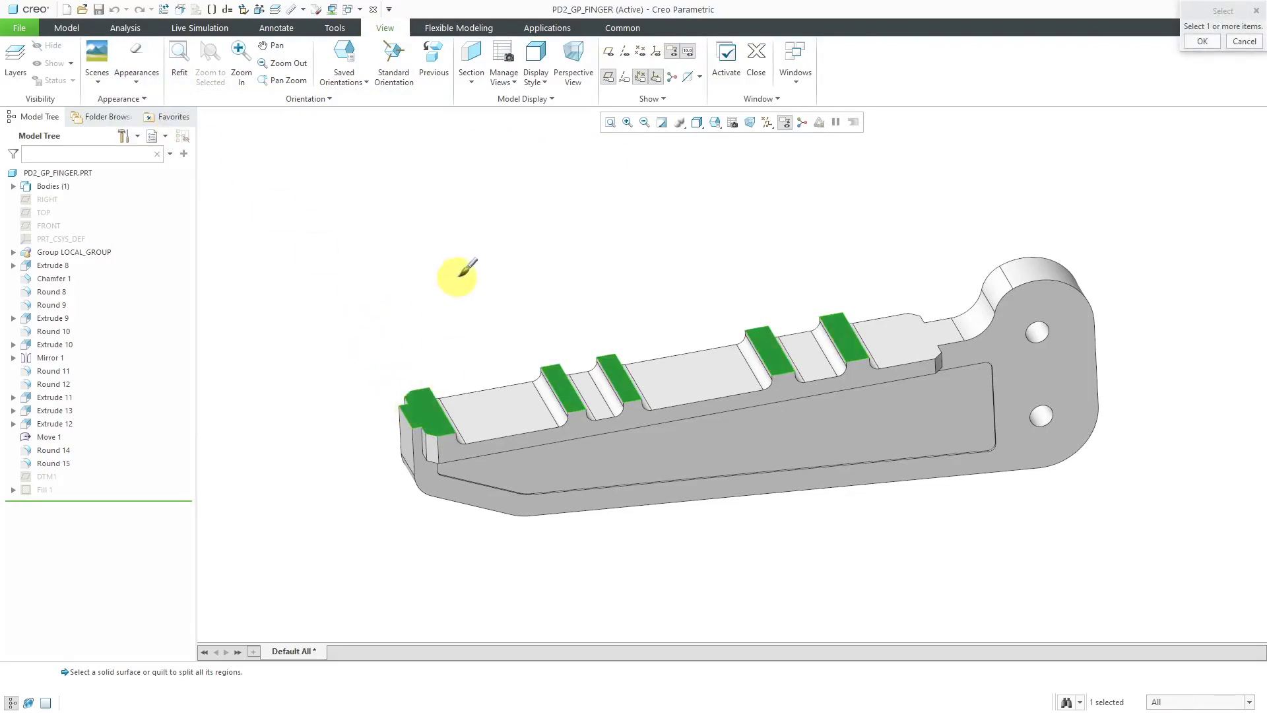
middle_click(459, 281)
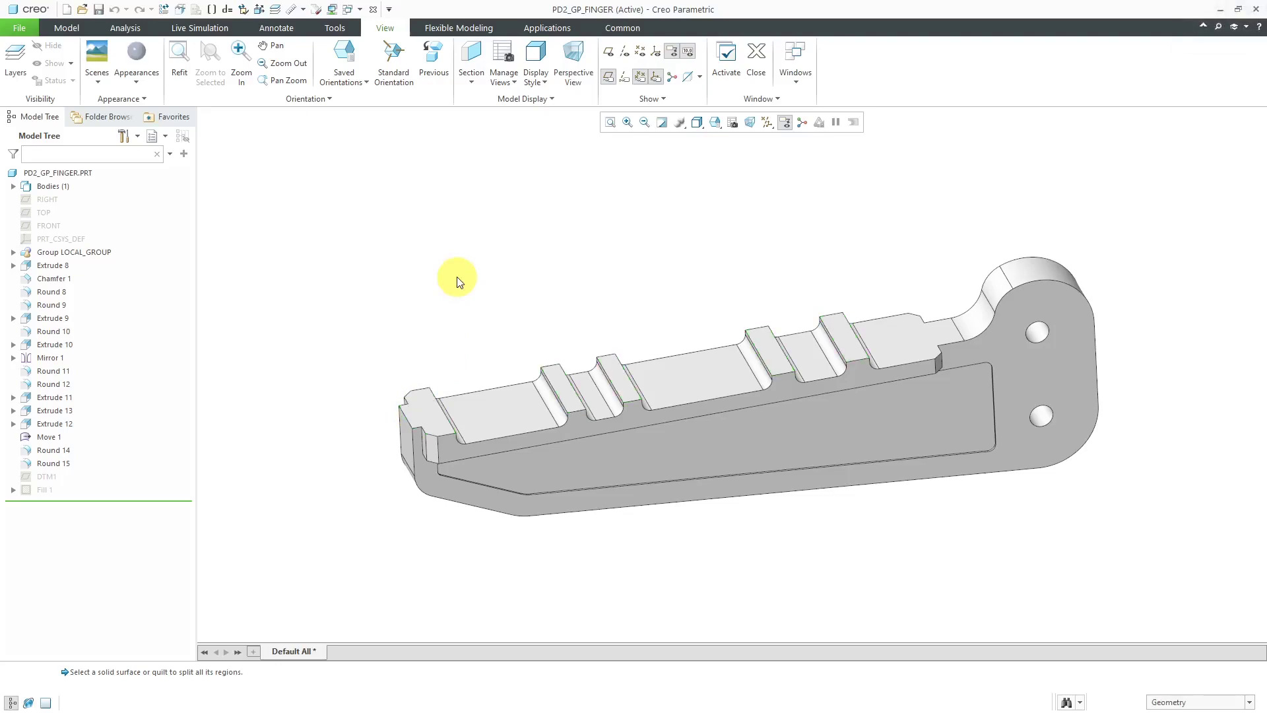
Examine the definition of Extrude 5 inside the LOCAL_GROUP group, leaving it without changes
click(13, 252)
click(76, 334)
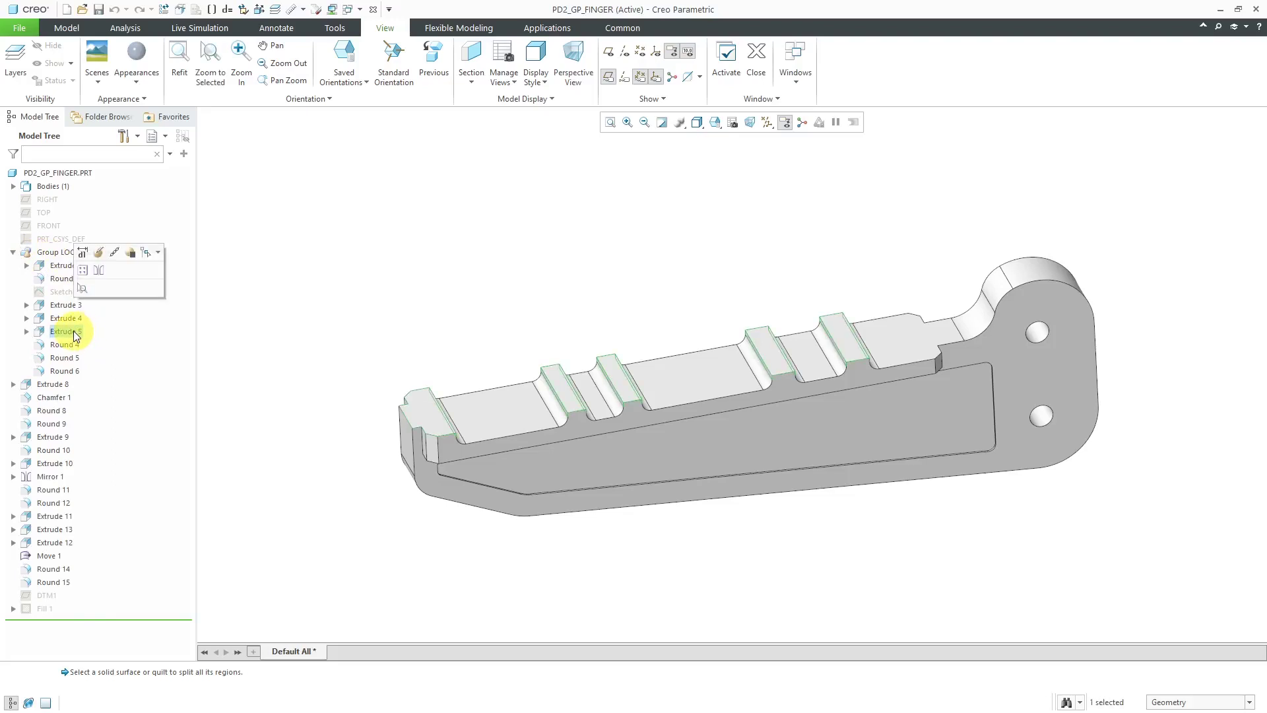
click(99, 252)
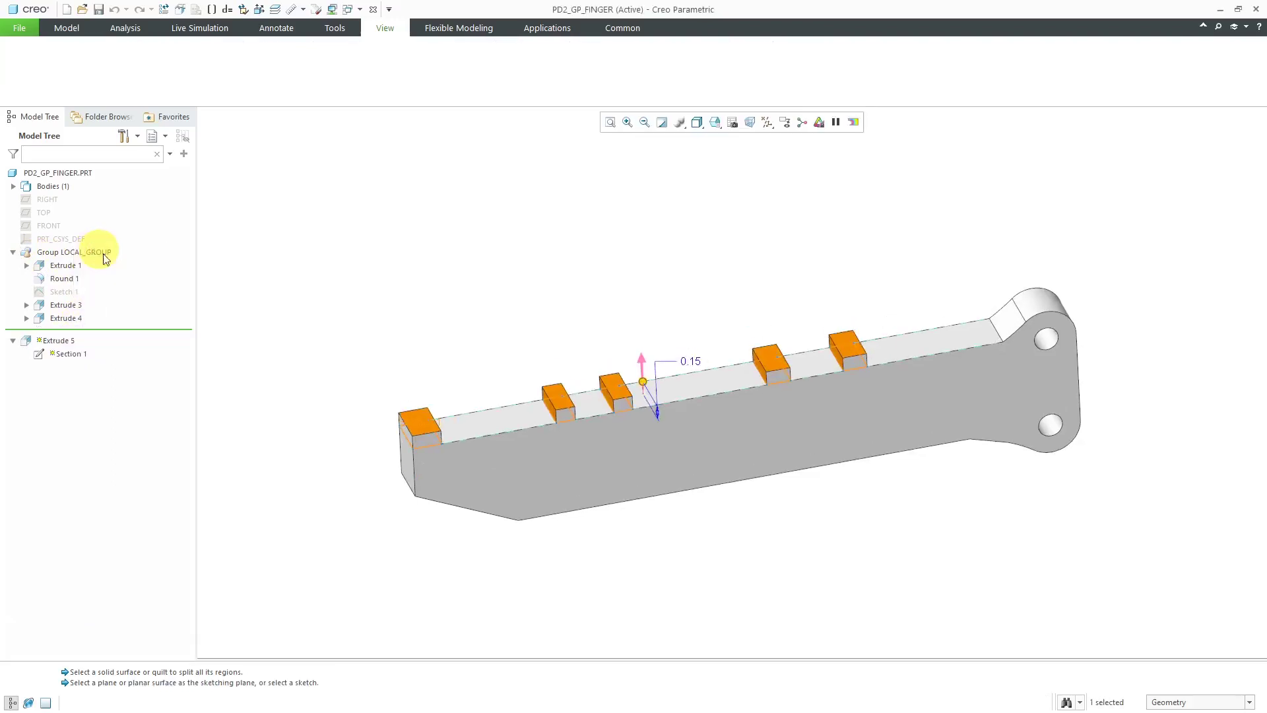
scroll(572, 446, down, 1)
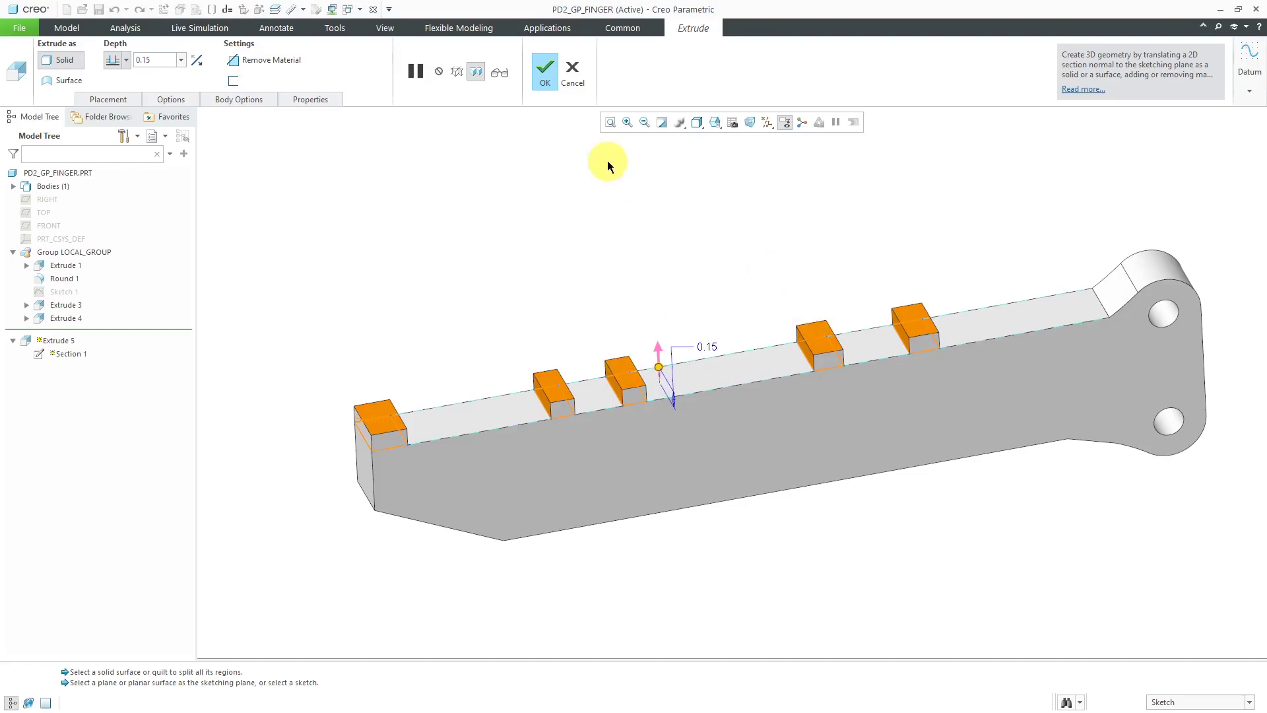
click(573, 74)
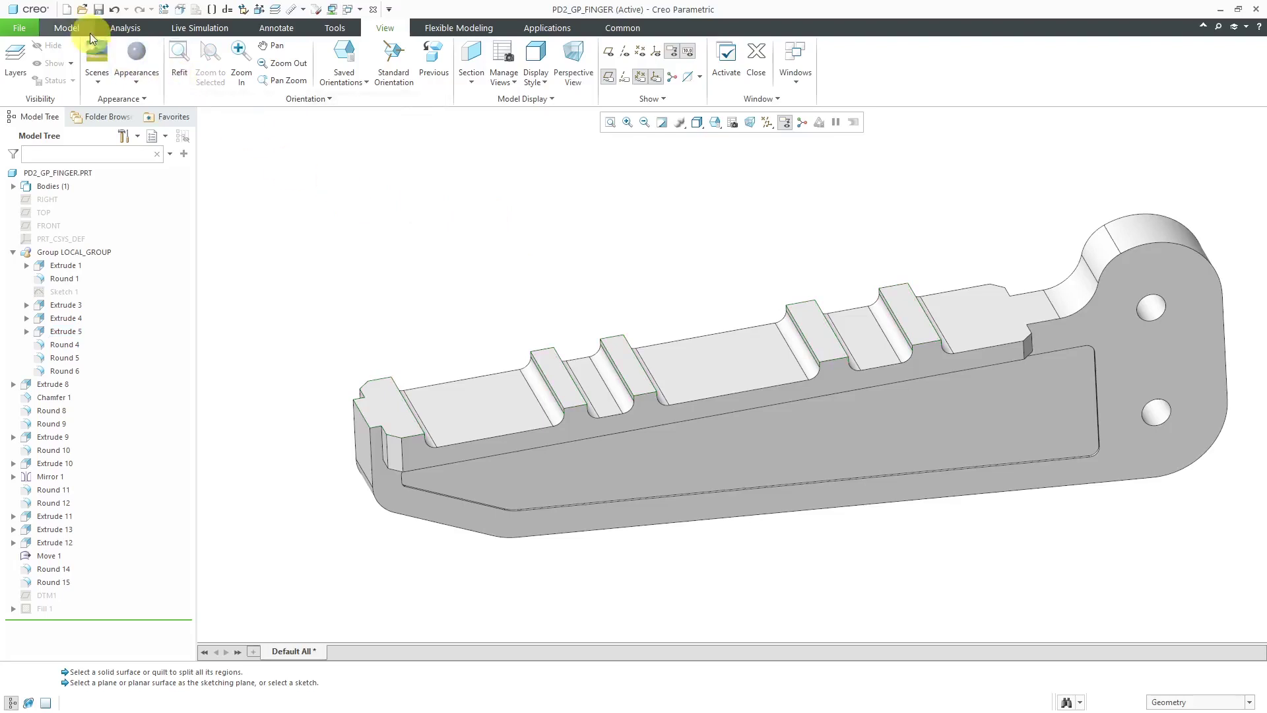
Split the Extrude 5 top surface of the raised teeth into separate regions, using Split Surface with automatic contour selection
click(73, 32)
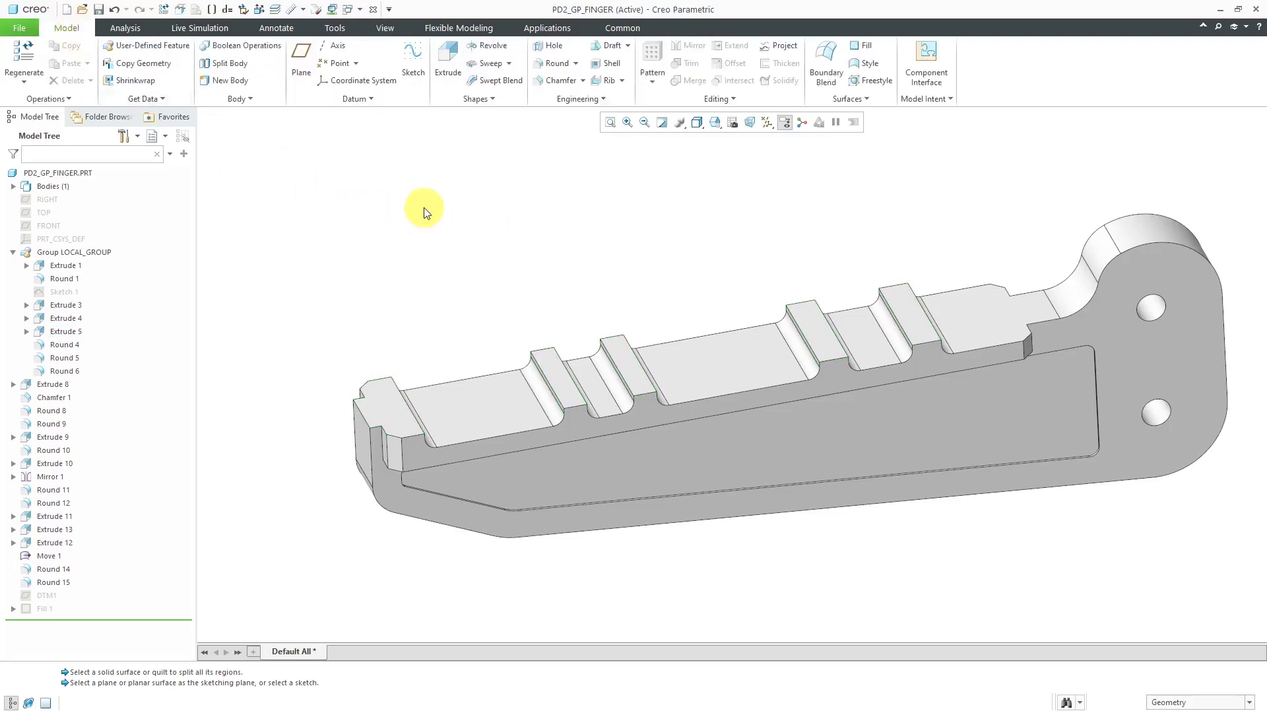
click(713, 100)
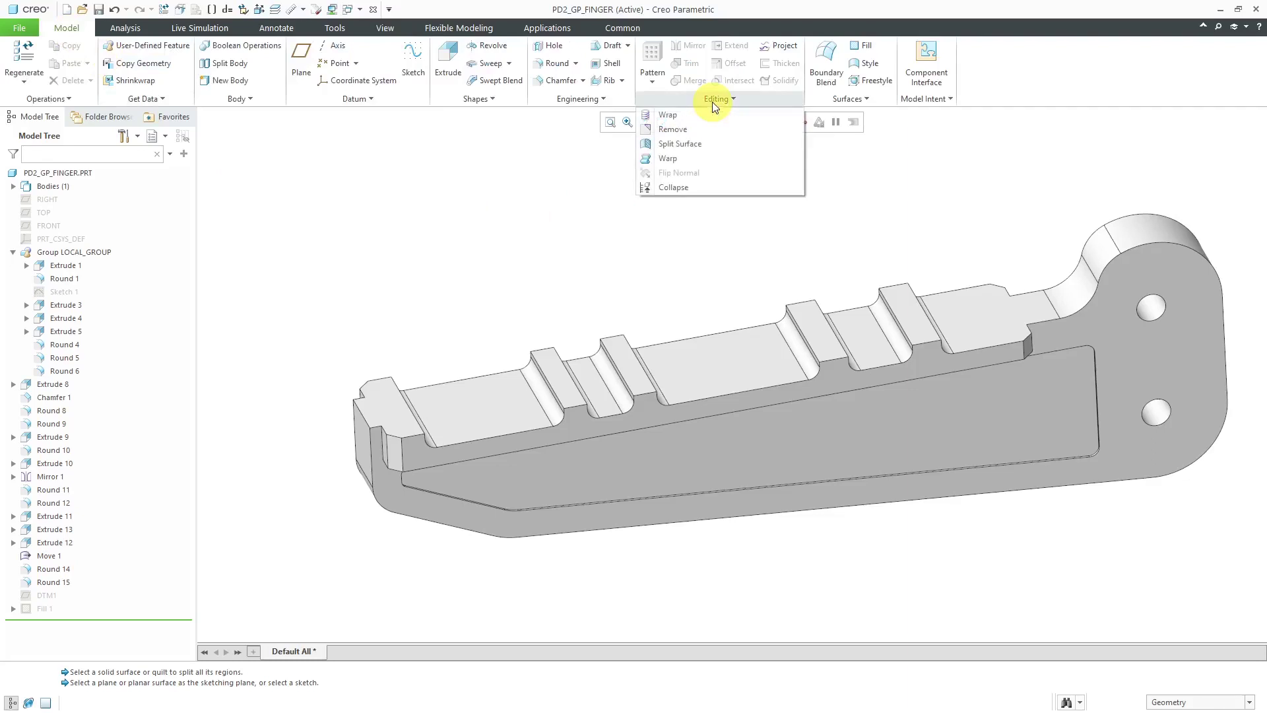
click(689, 147)
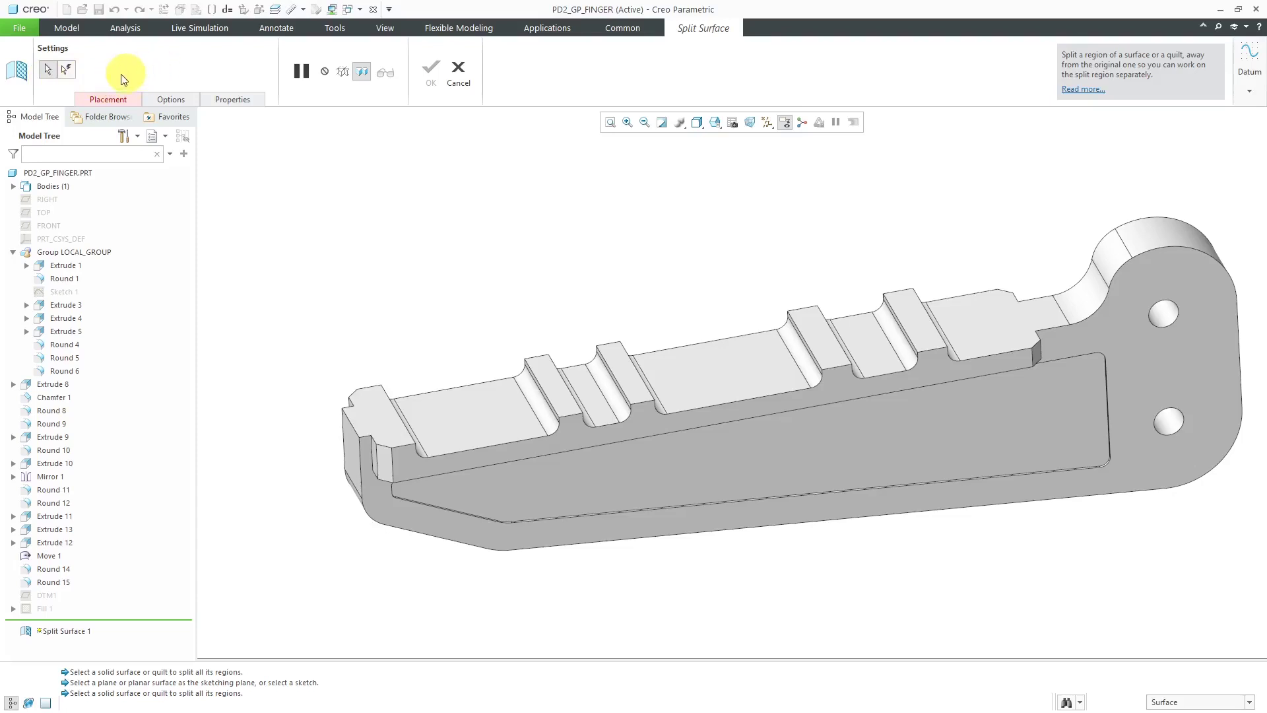
click(49, 72)
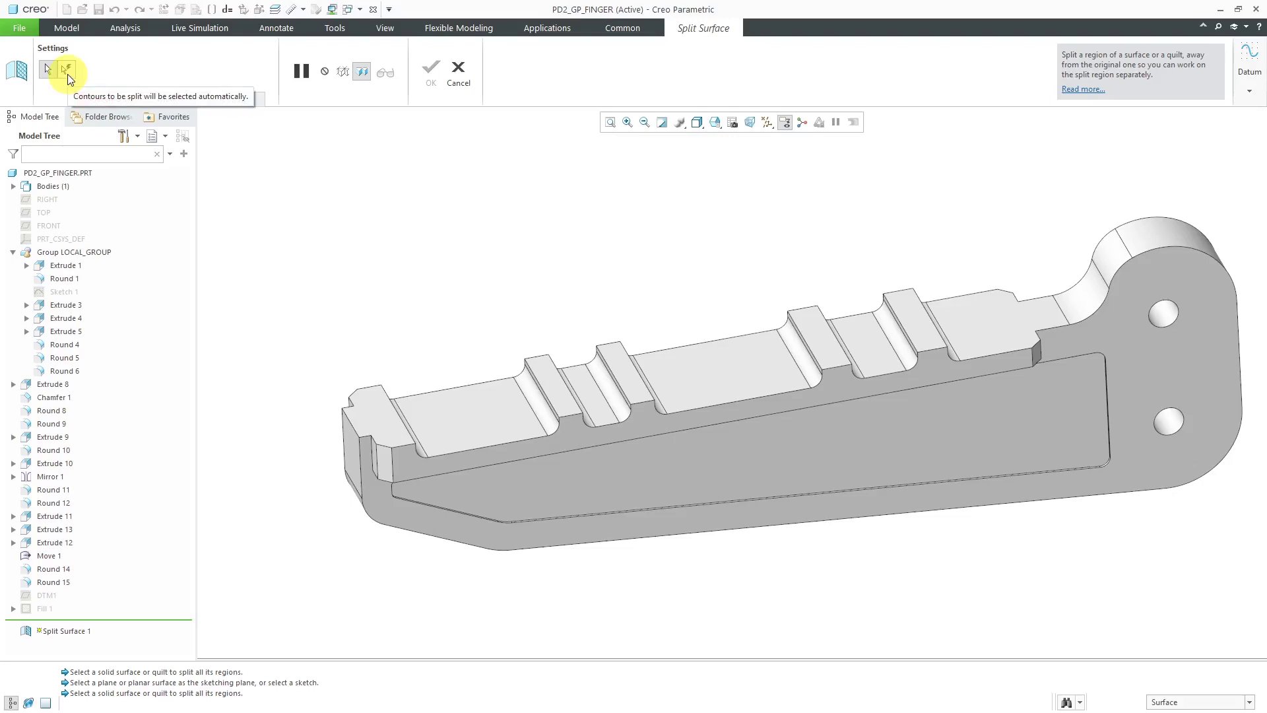
click(67, 70)
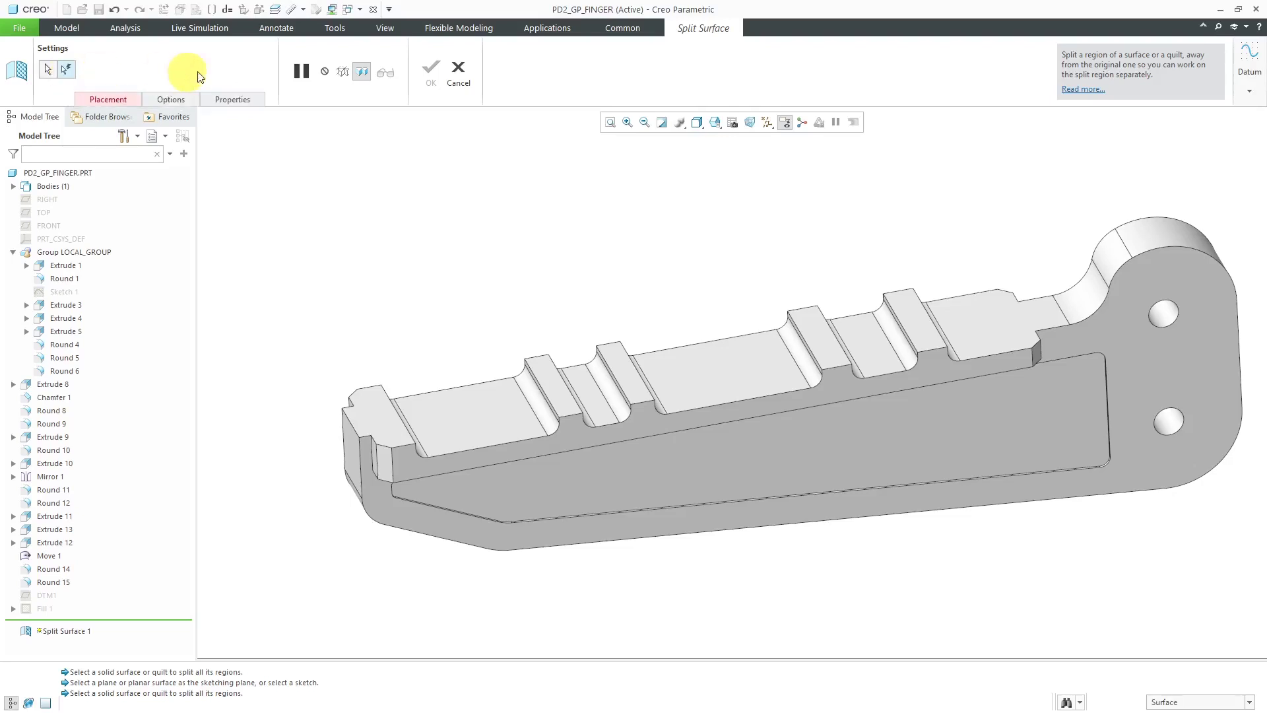
click(124, 101)
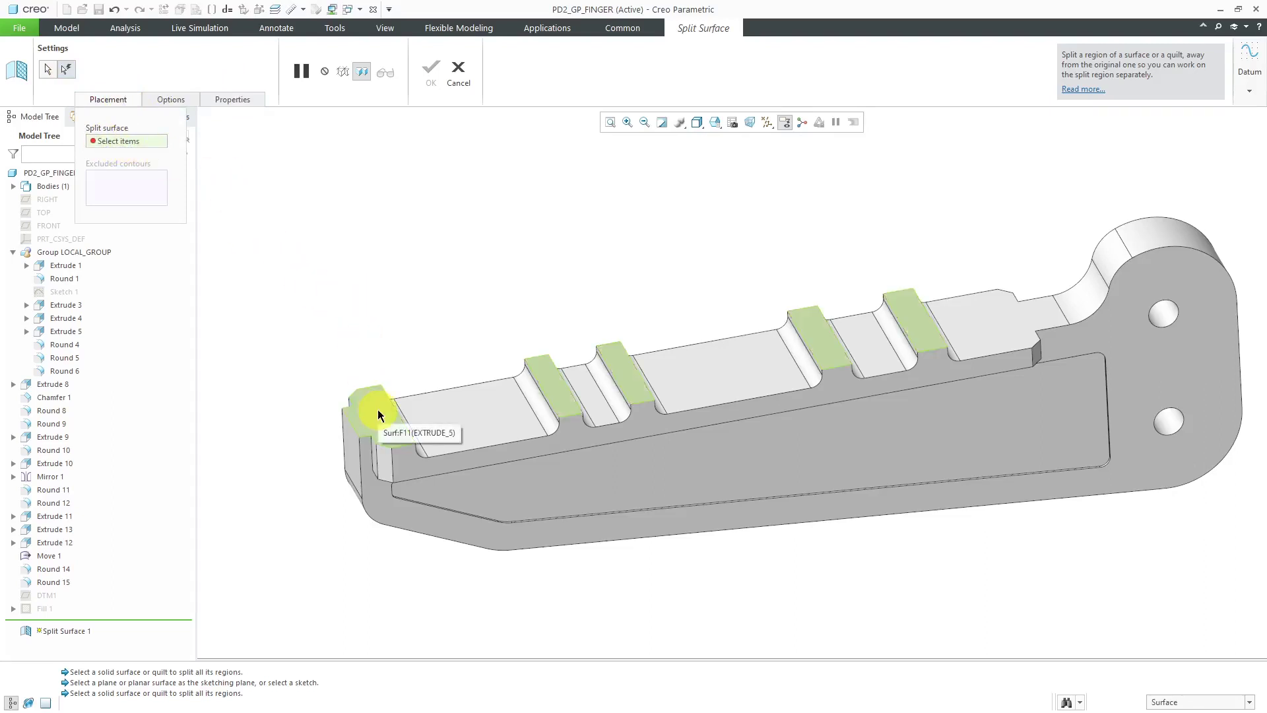
click(364, 392)
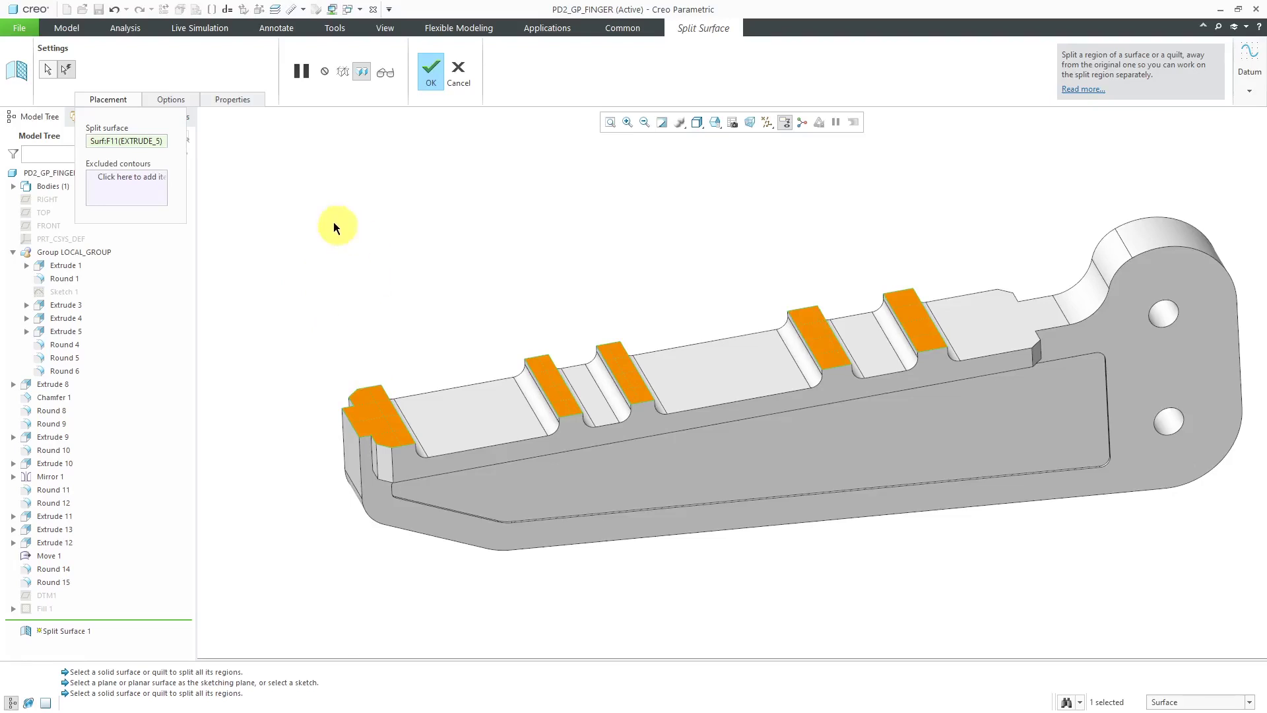
click(429, 78)
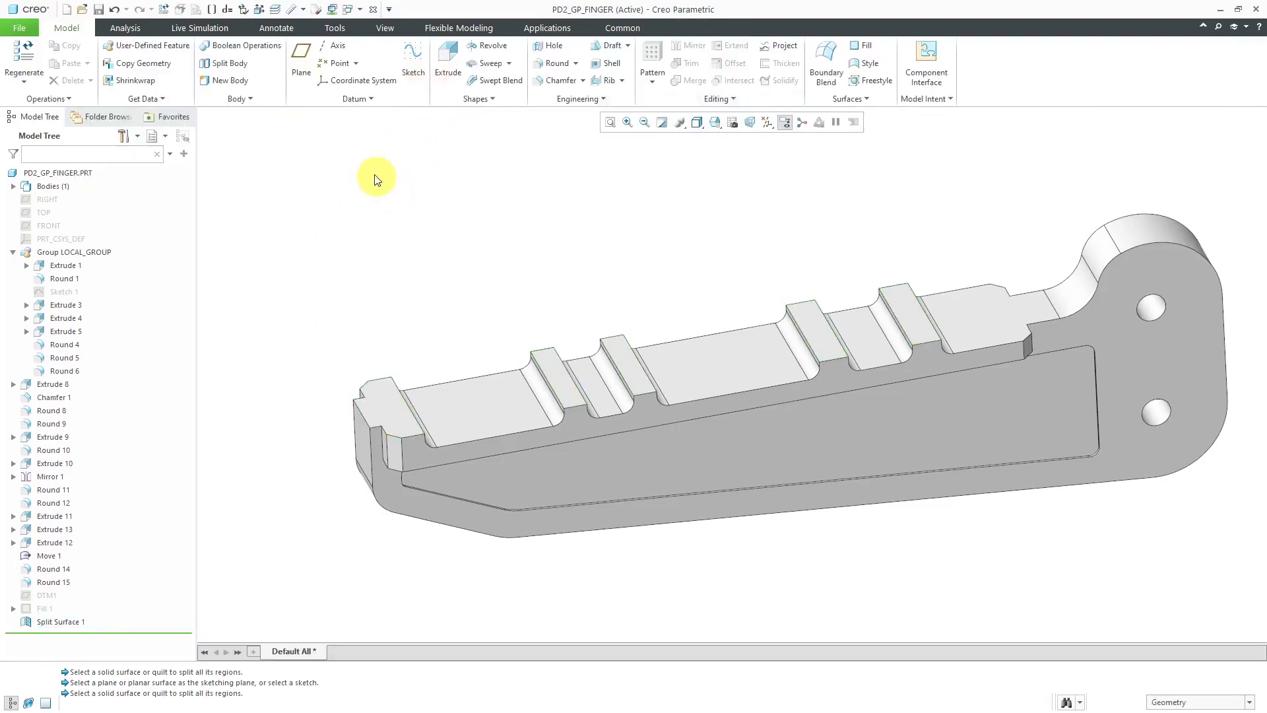
Apply a yellow appearance to the top face of the third raised tooth from the finger's tip
click(392, 29)
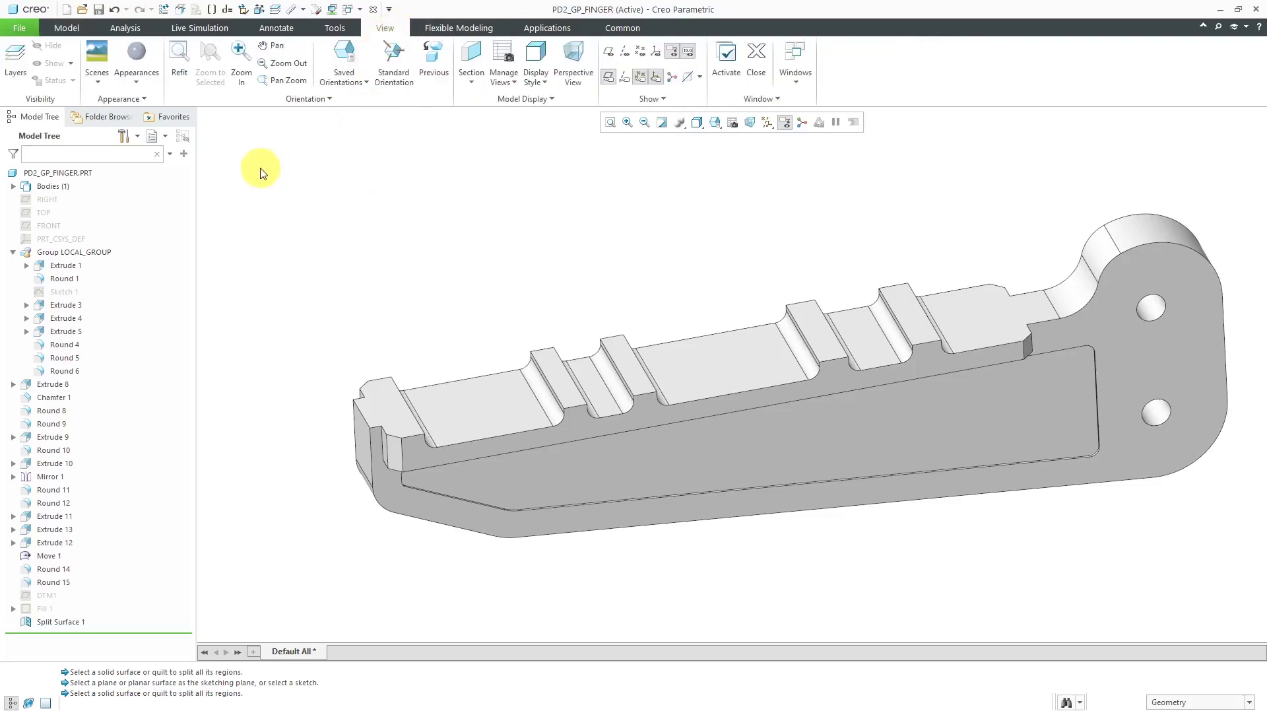
click(142, 82)
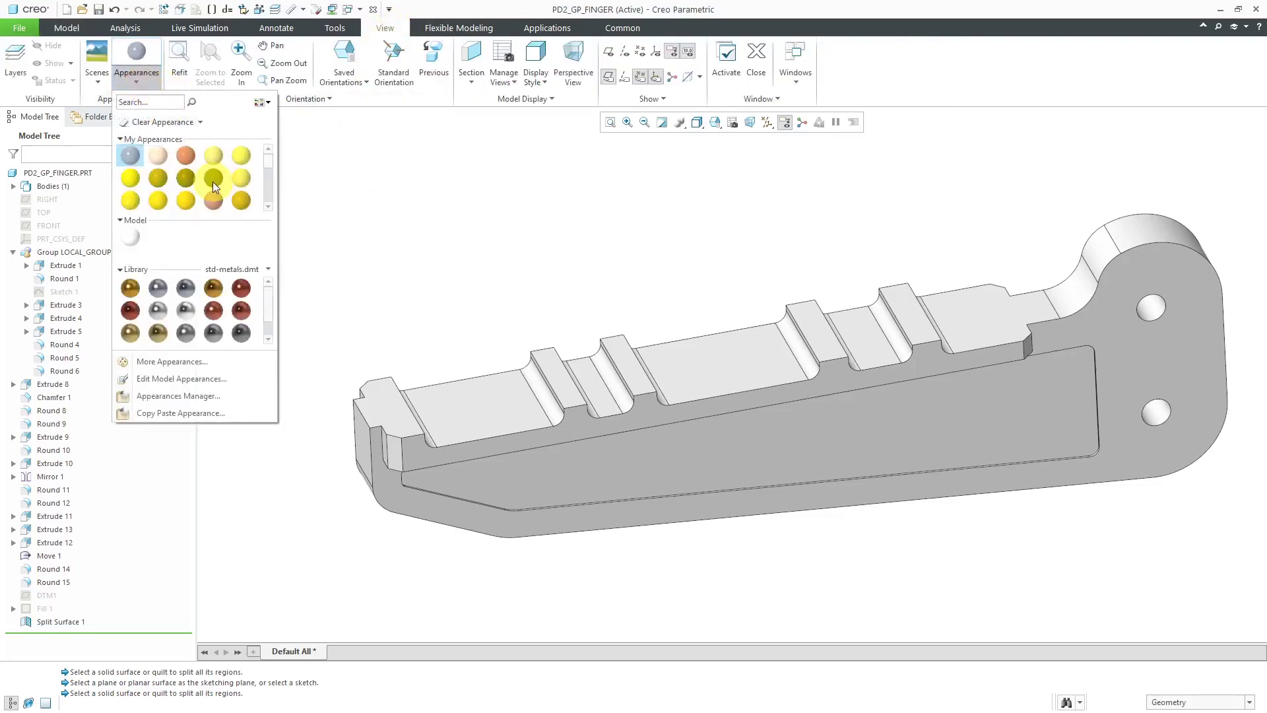
scroll(145, 177, down, 2)
click(133, 177)
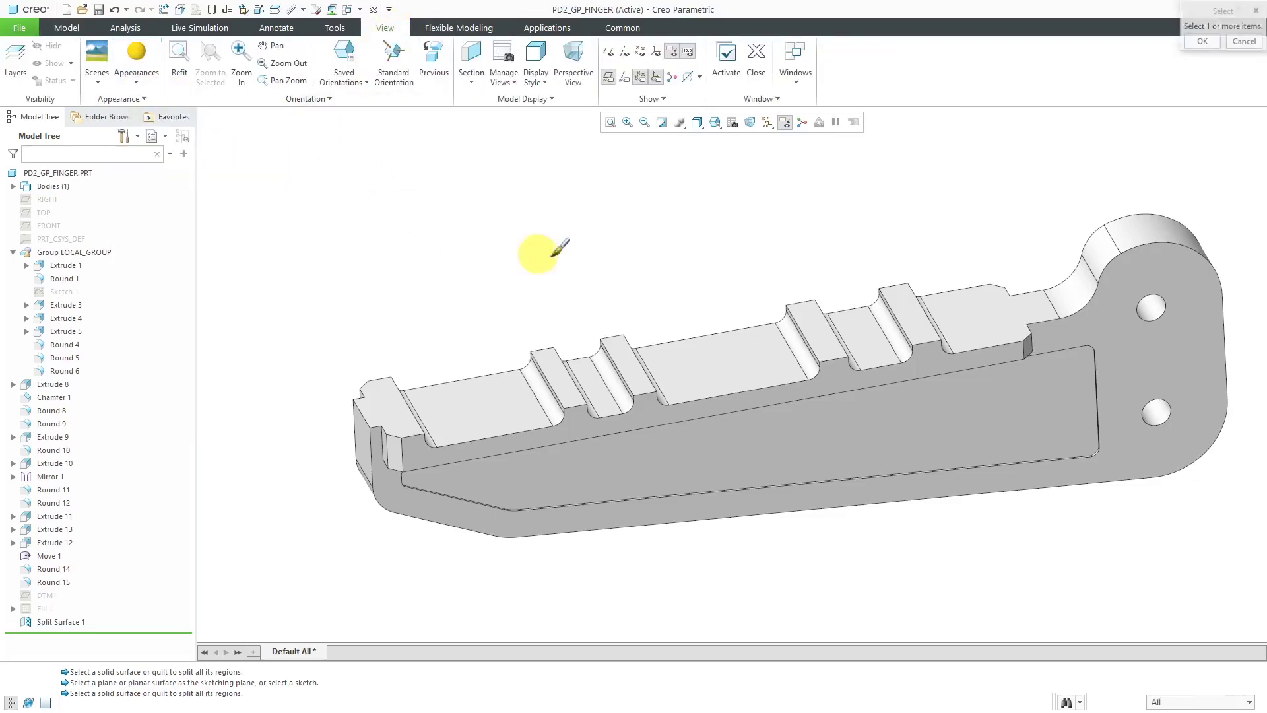
click(623, 353)
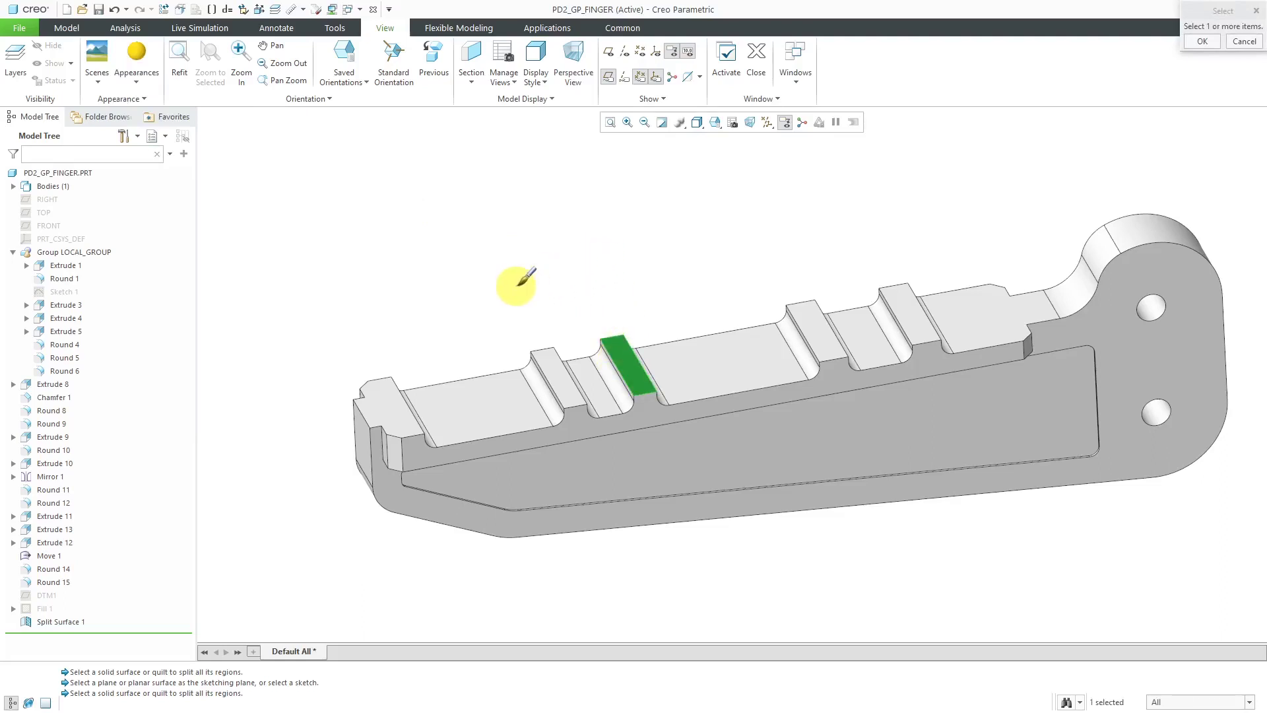
click(1203, 41)
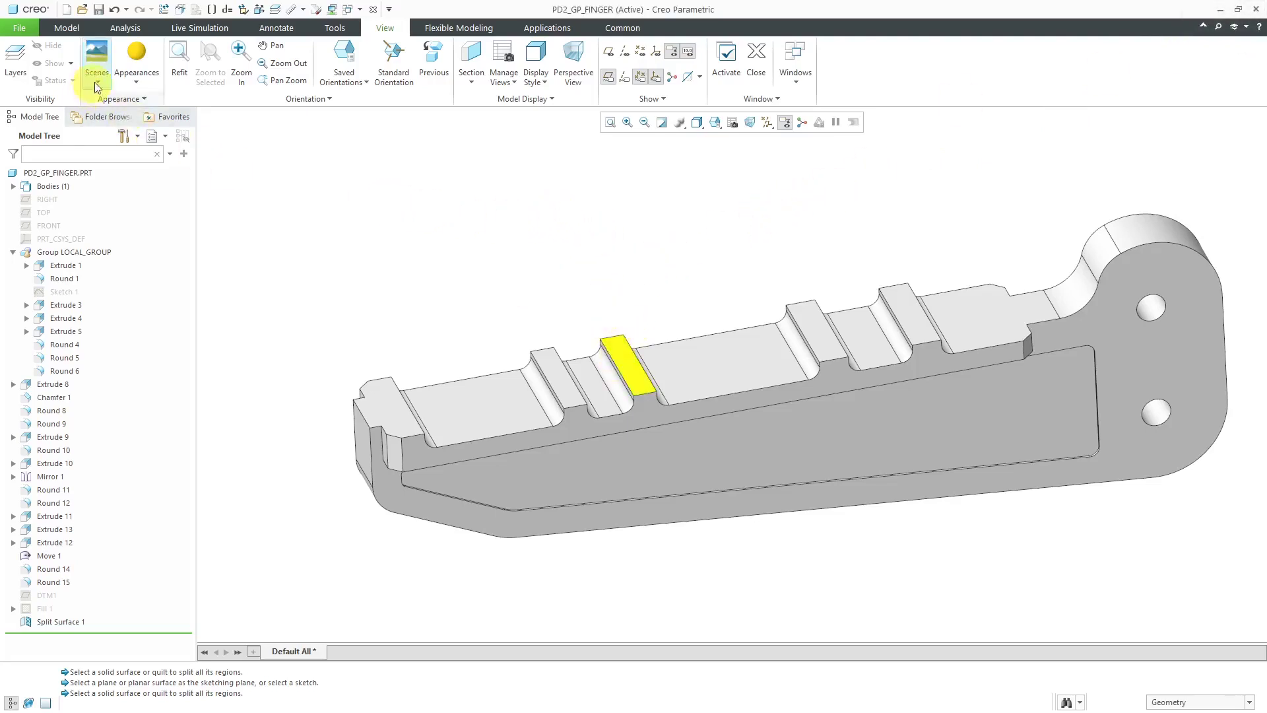
Clear the yellow appearance from the third tooth's top face
click(132, 83)
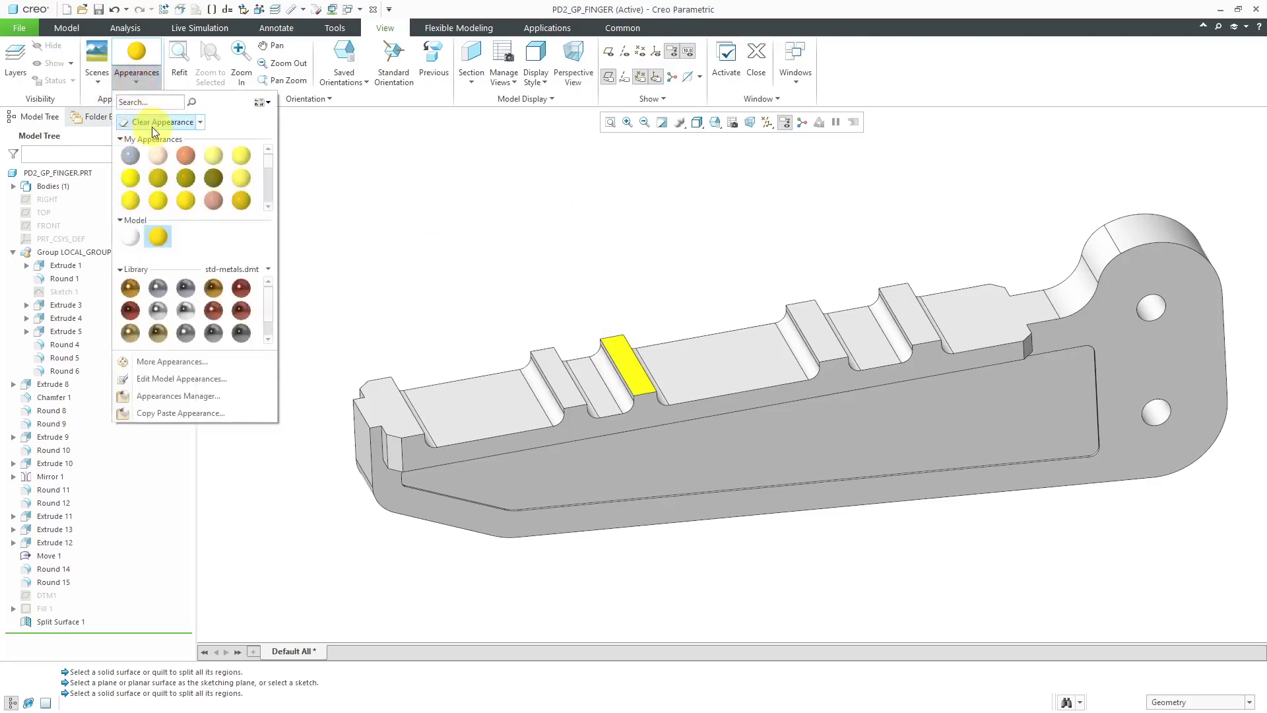
click(626, 367)
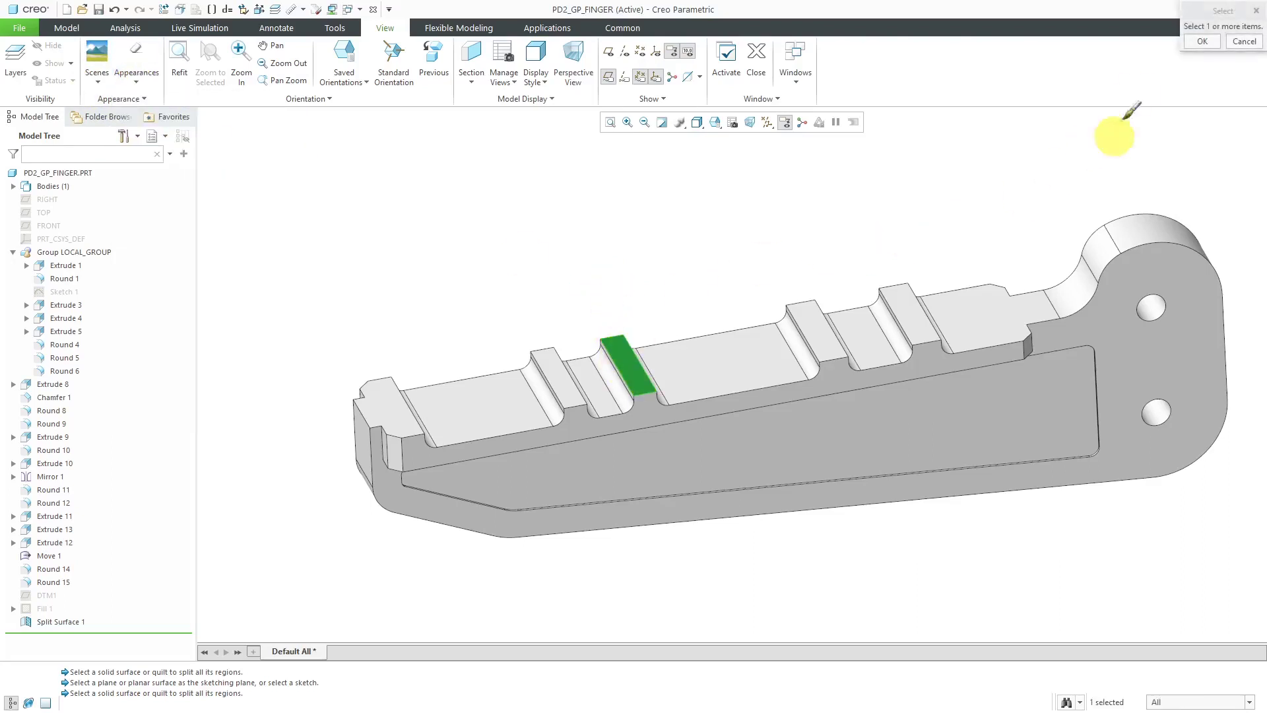
click(1202, 41)
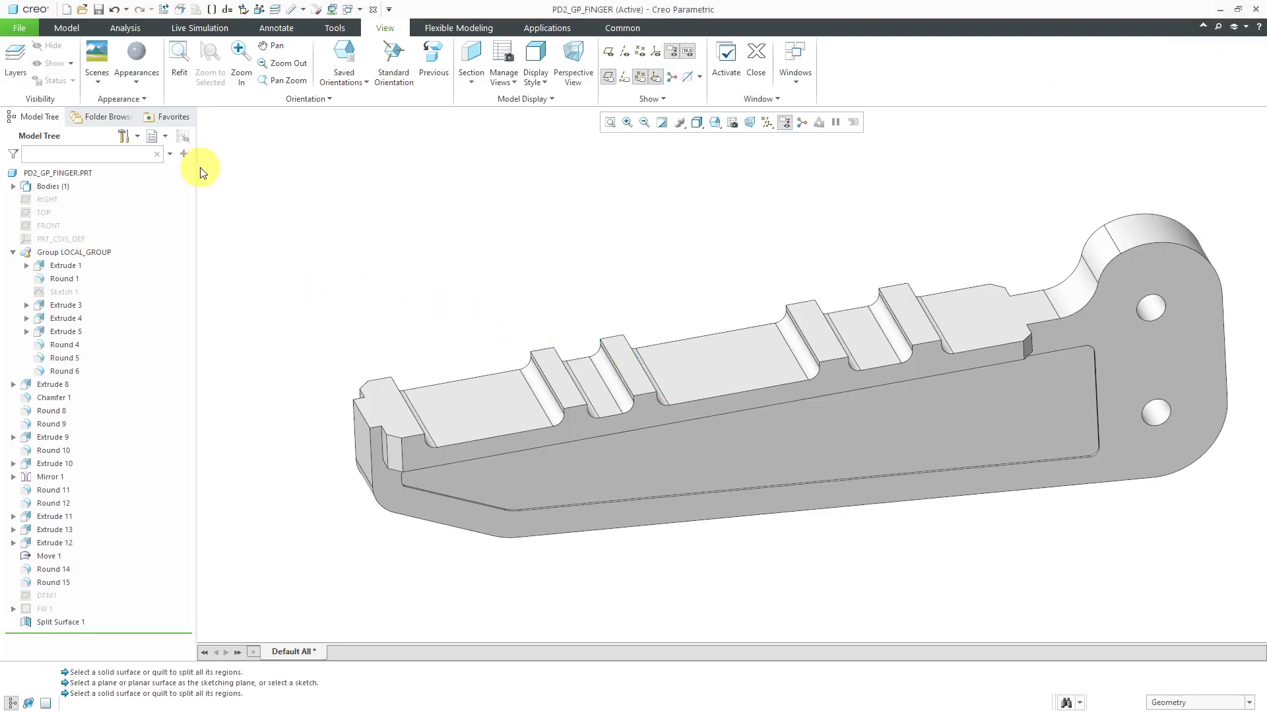
Delete the Split Surface 1 feature from the finger part
click(70, 621)
right_click(70, 621)
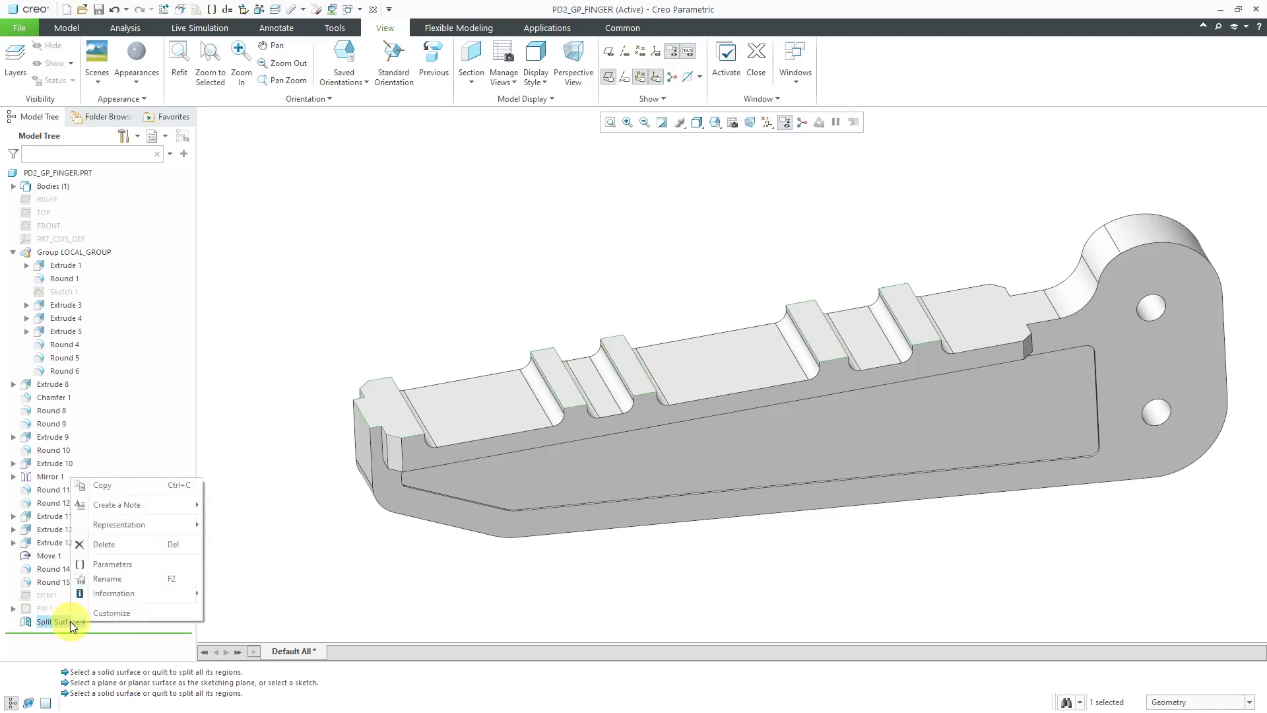
click(110, 549)
click(593, 381)
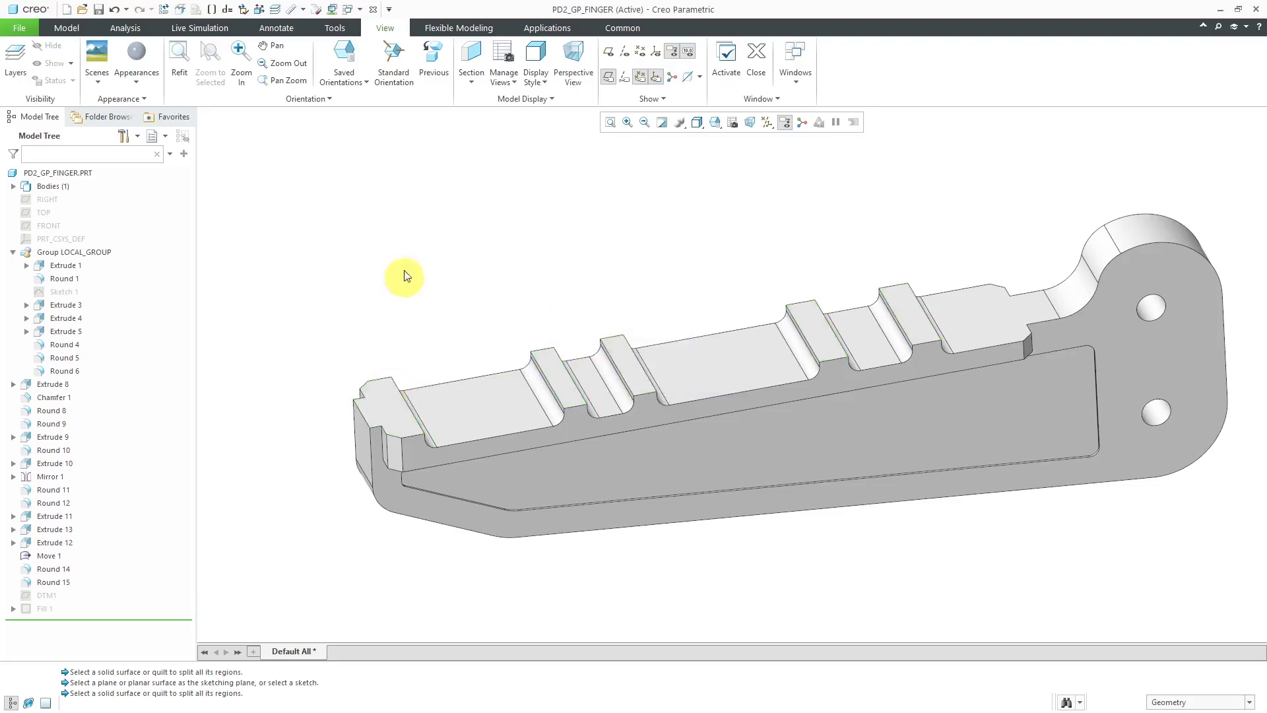
Split the Extrude 5 top surface using Split Surface with manually selected contours, picking the regions of all five raised teeth
click(66, 28)
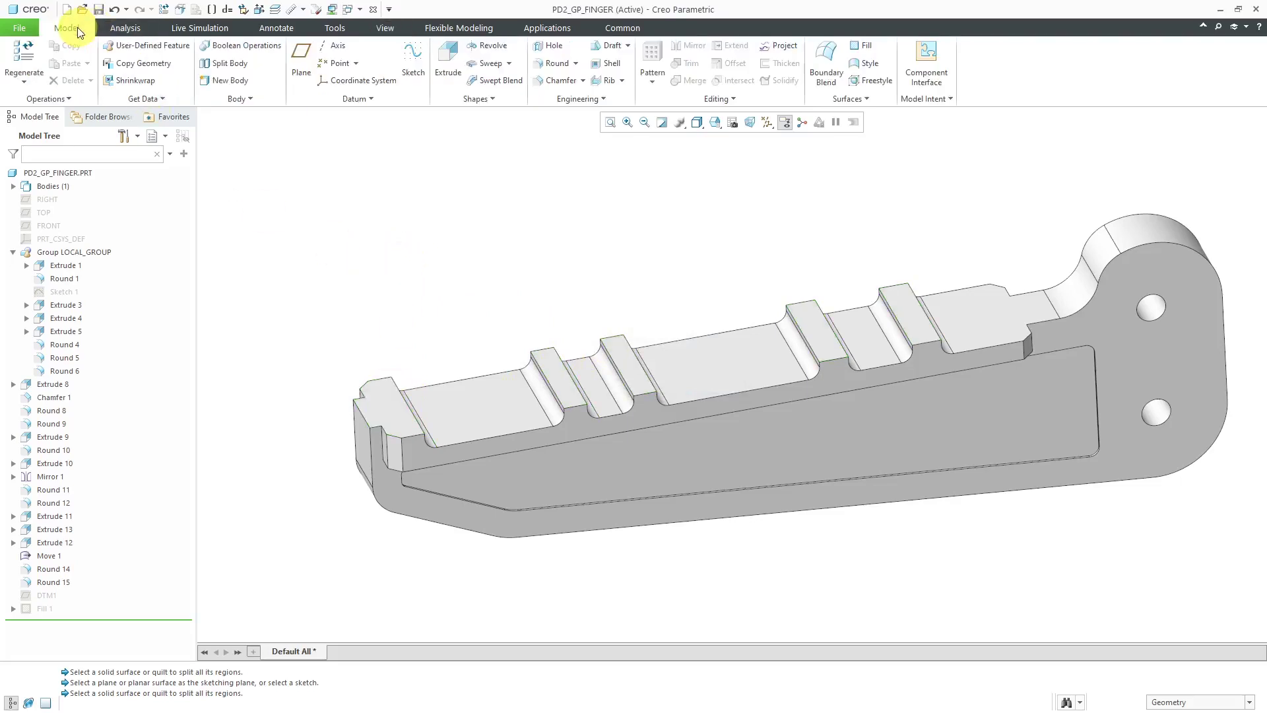
click(723, 100)
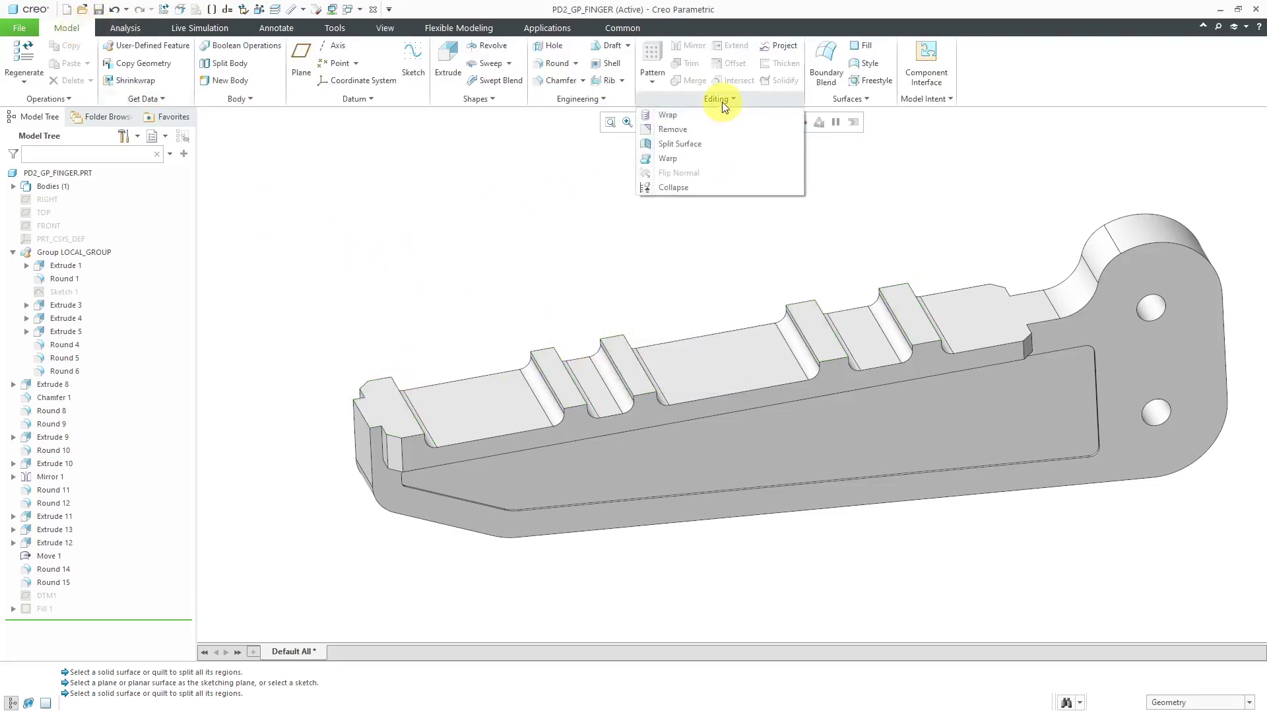
click(706, 144)
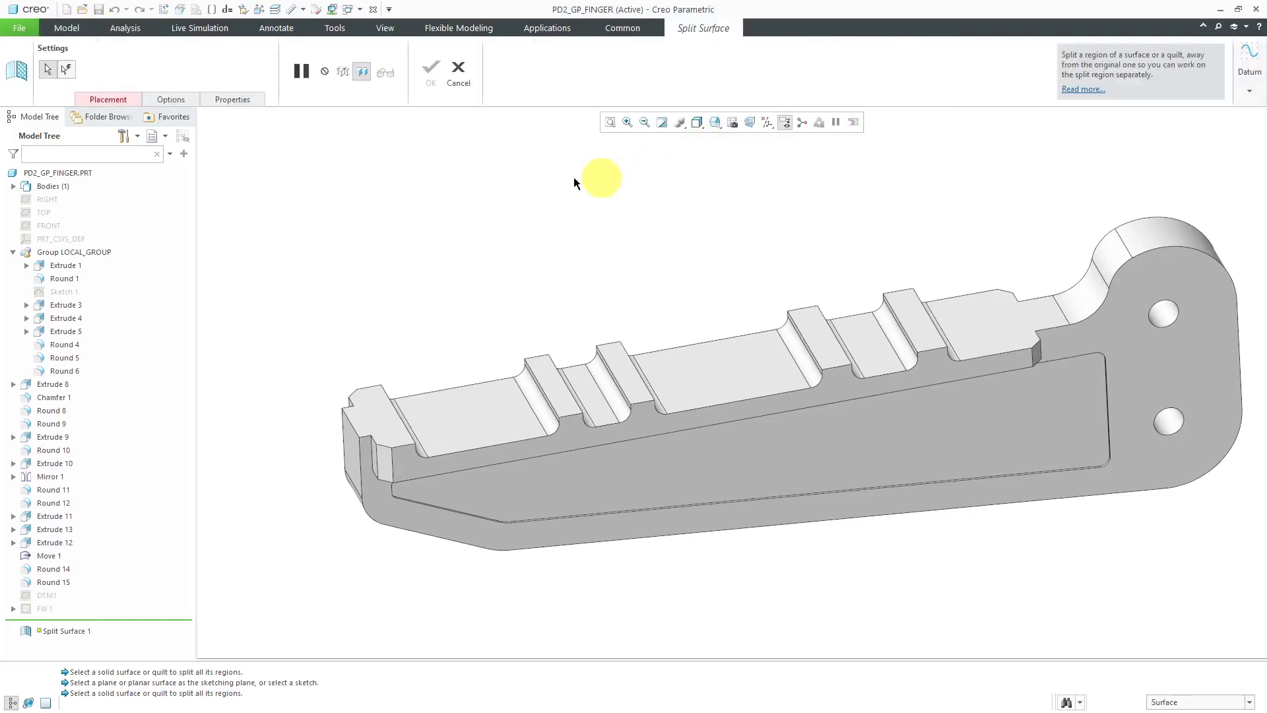
click(117, 101)
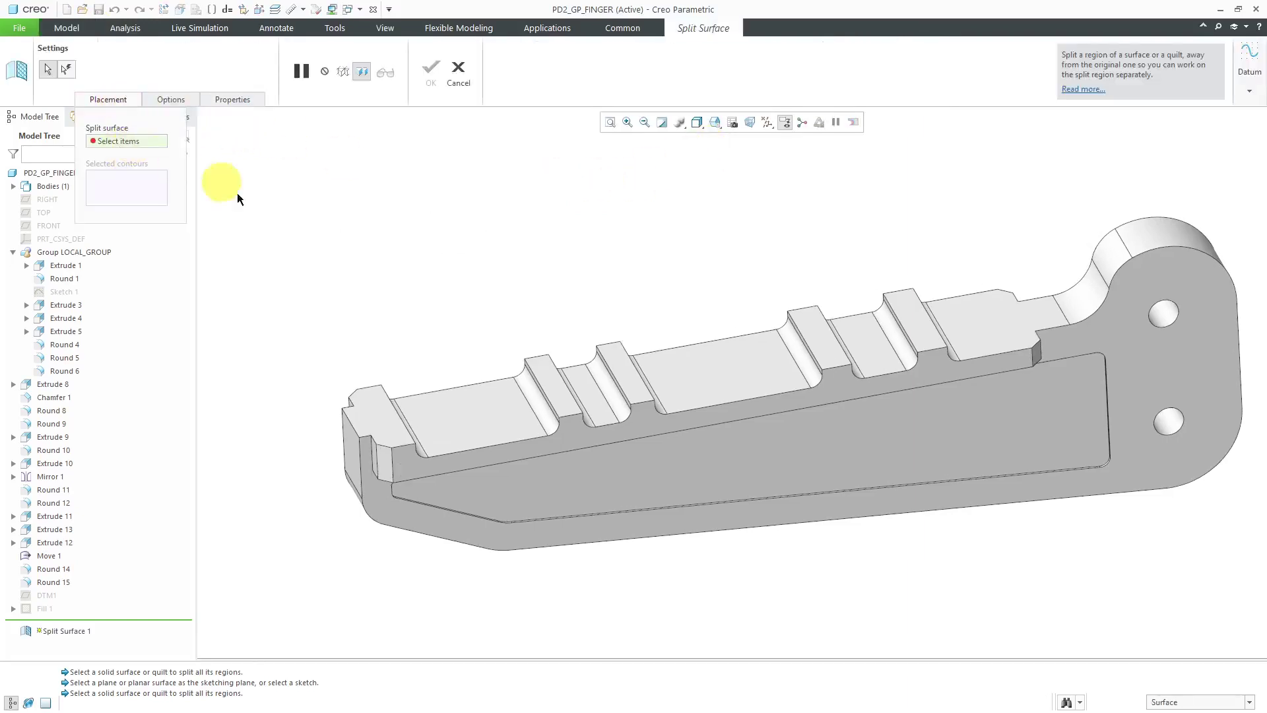
click(377, 410)
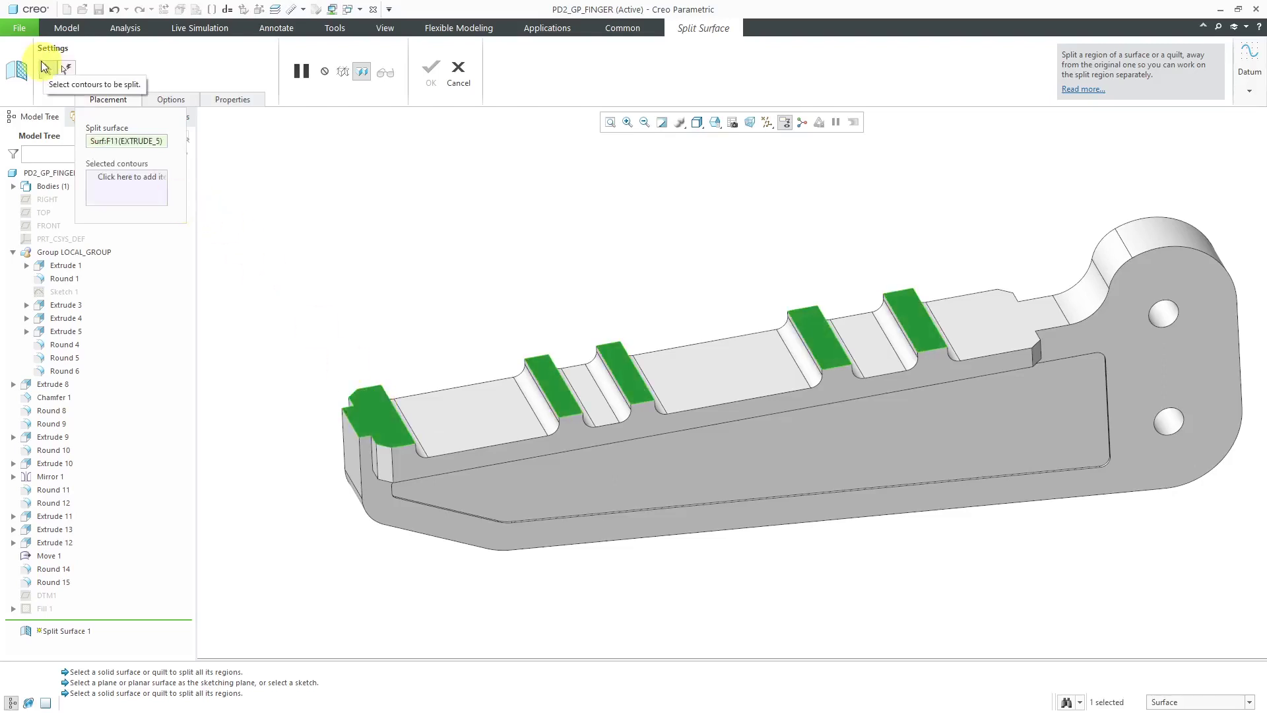
click(121, 178)
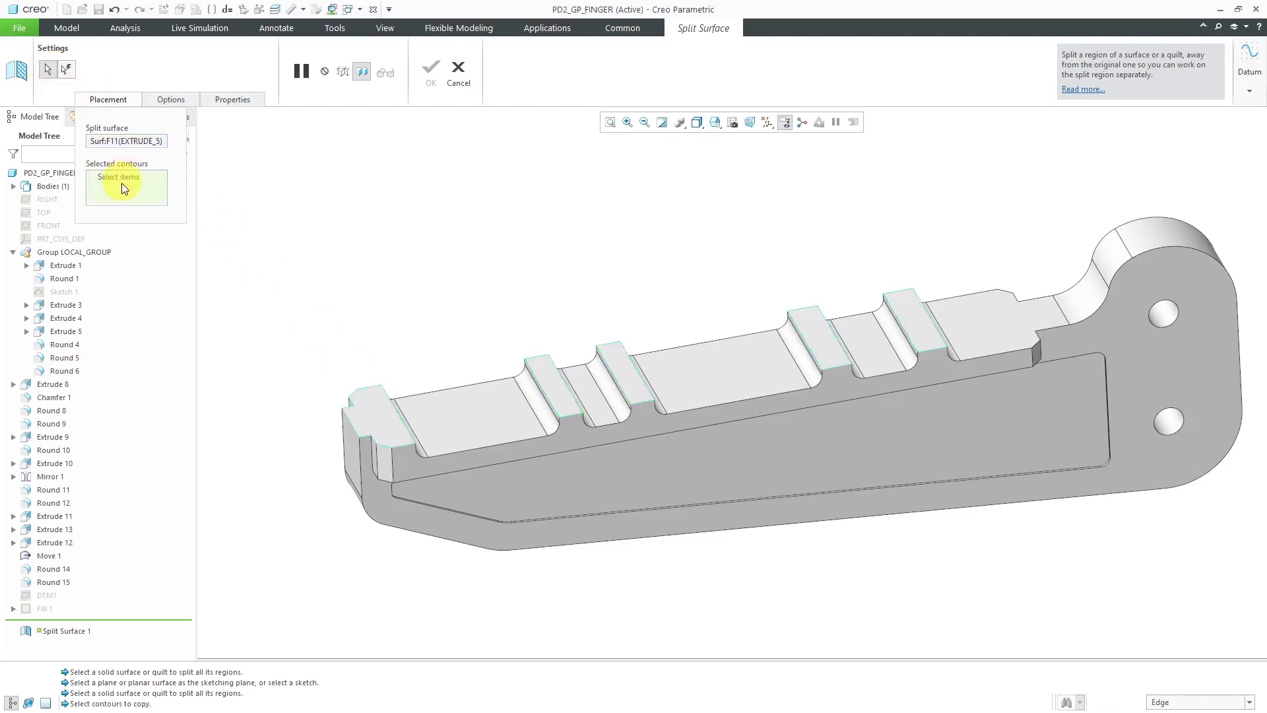
click(373, 413)
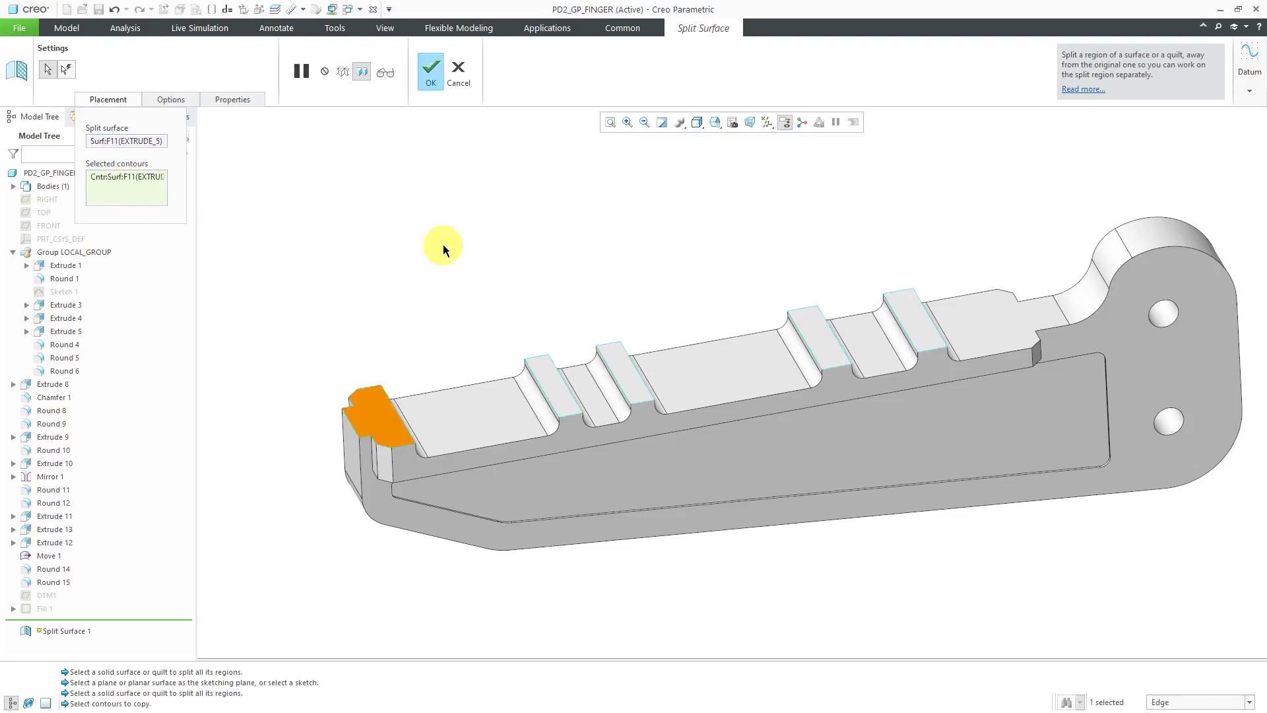
click(551, 383)
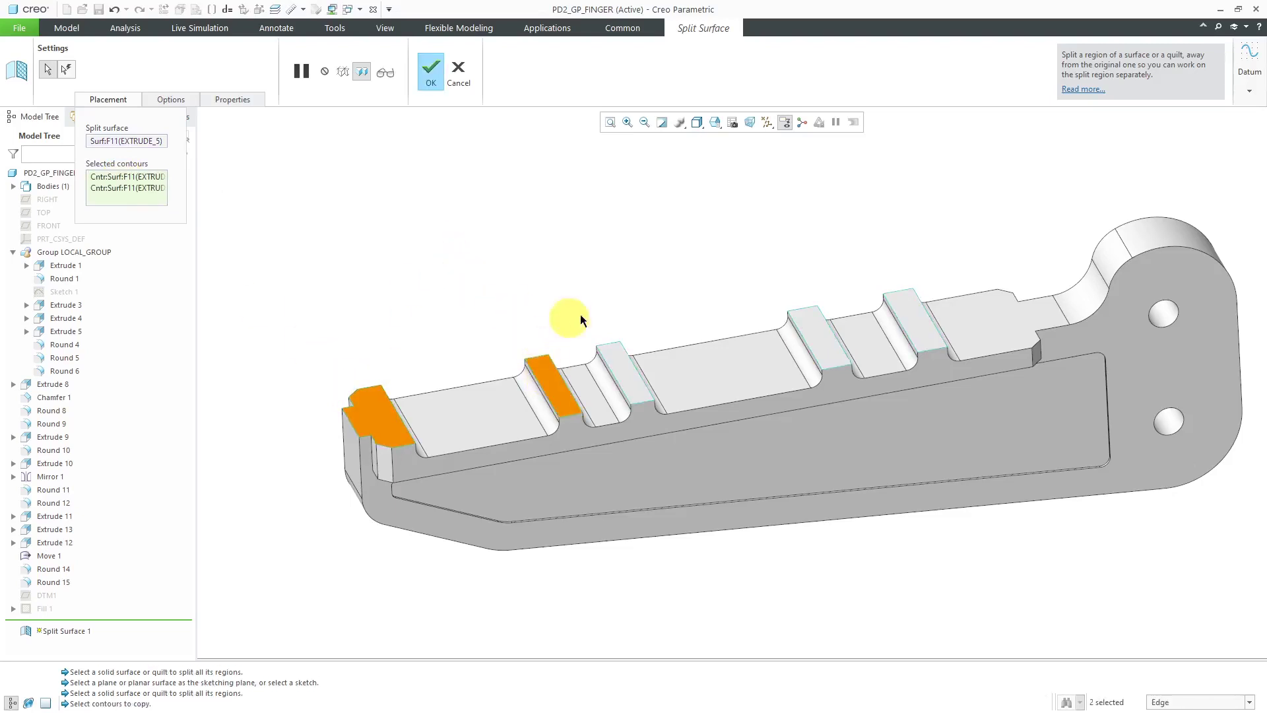
click(620, 369)
click(814, 335)
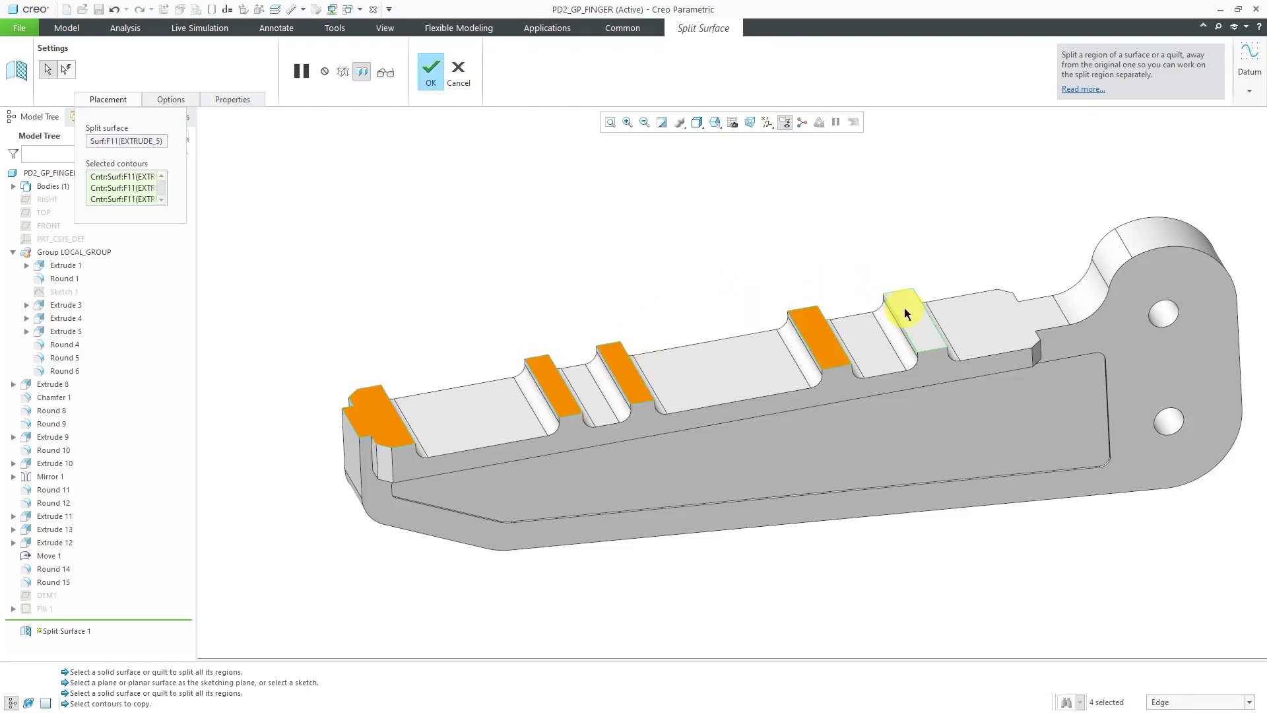
click(904, 308)
click(432, 82)
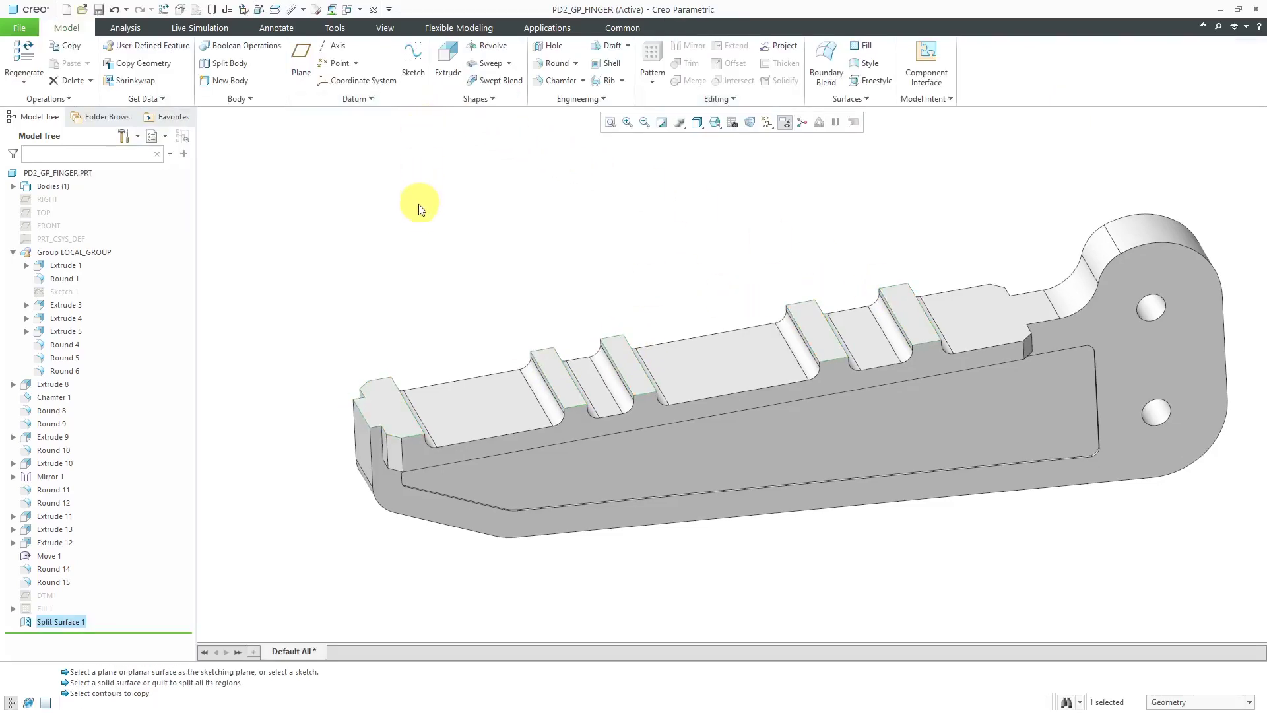
Check individual selection of the split top faces on the second and third teeth from the tip
click(553, 373)
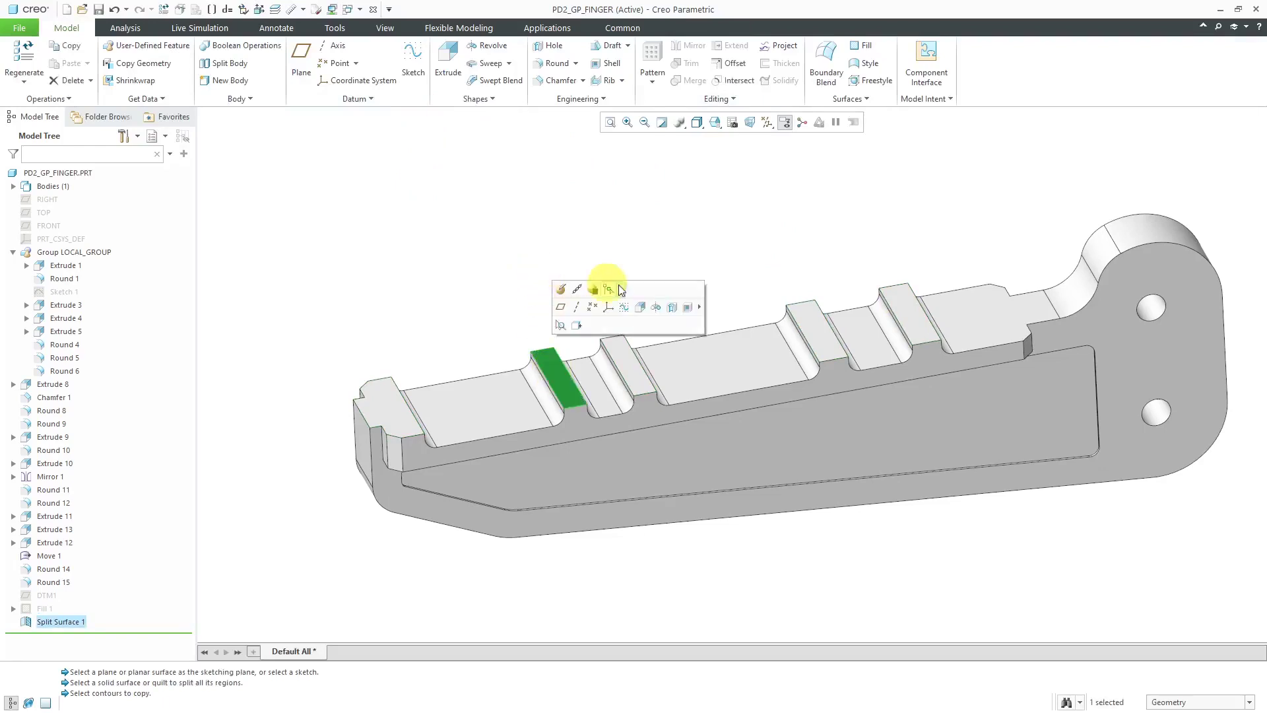
click(621, 357)
click(602, 206)
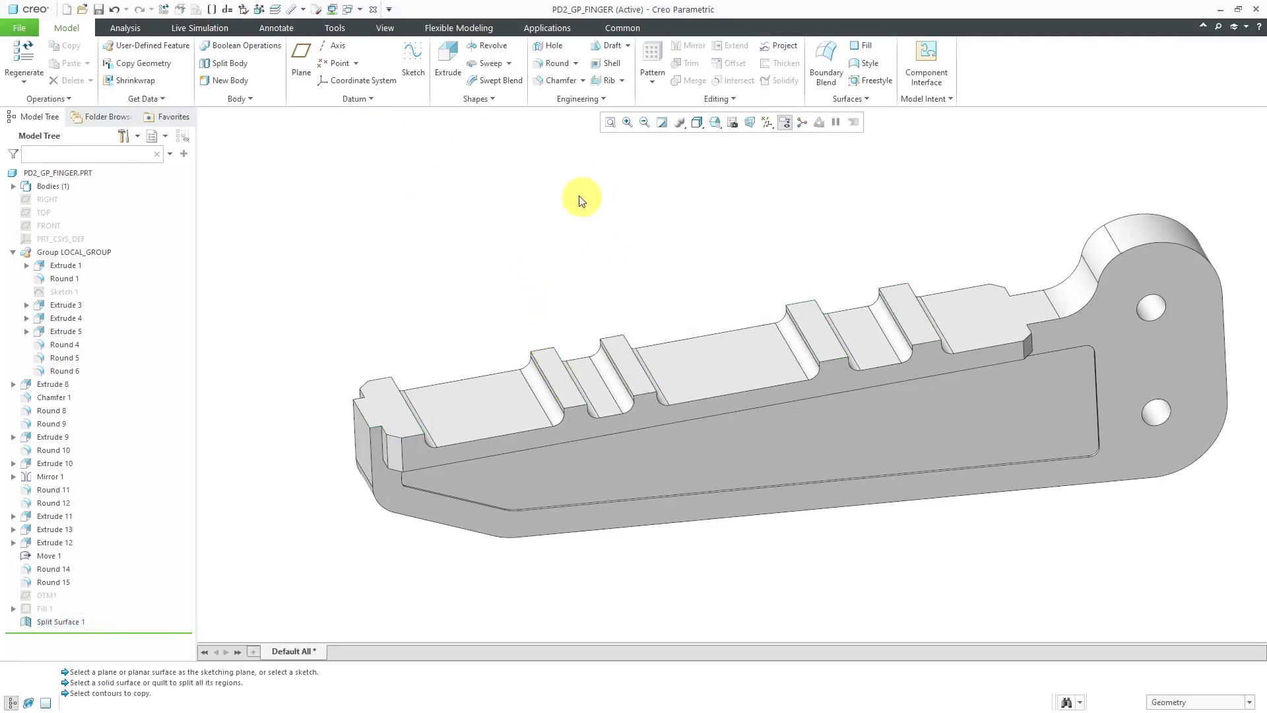
Apply a yellow appearance to the top face of the tooth at the finger's tip
click(383, 29)
click(137, 78)
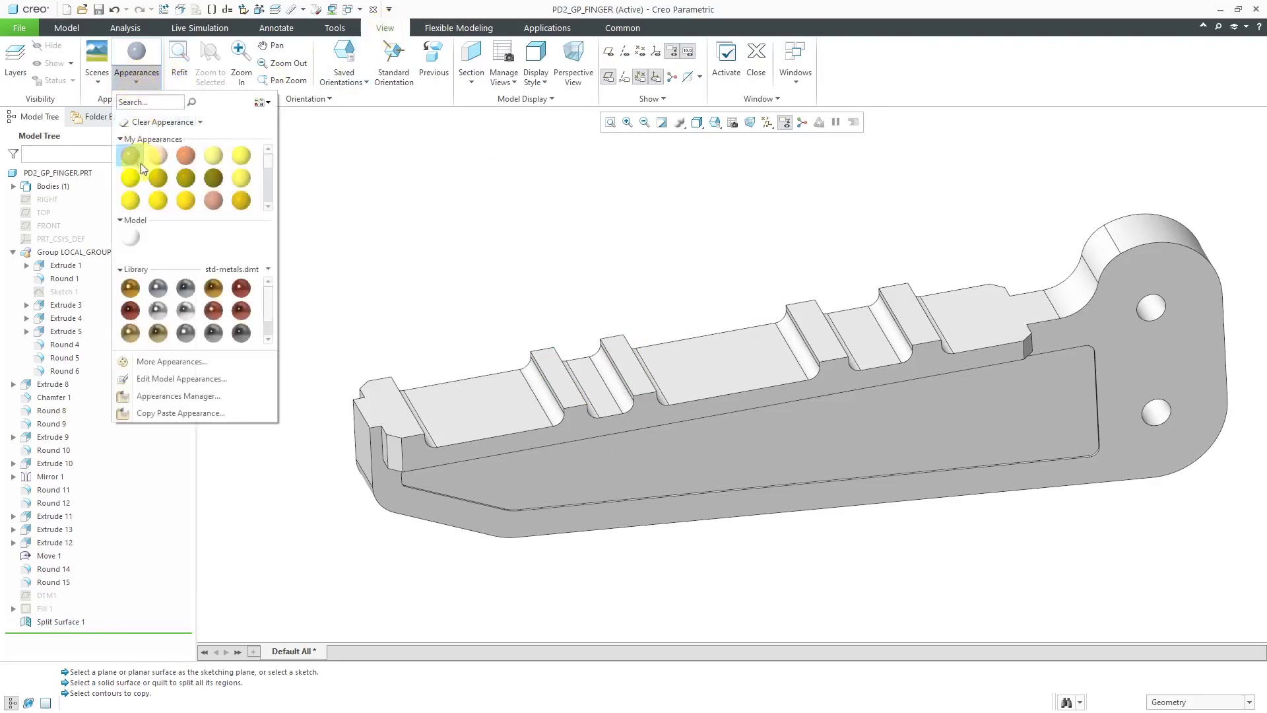
click(133, 202)
click(386, 404)
middle_click(355, 288)
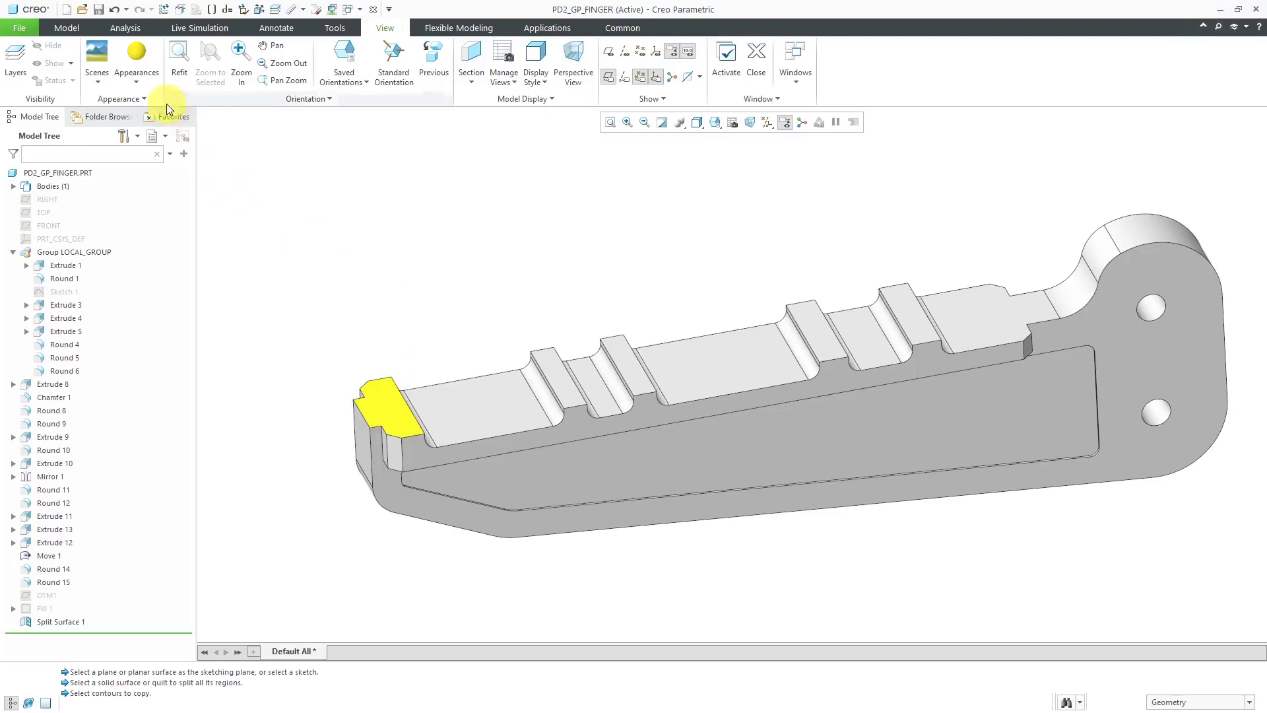
Apply an orange appearance to the top face of the second tooth from the tip
click(138, 80)
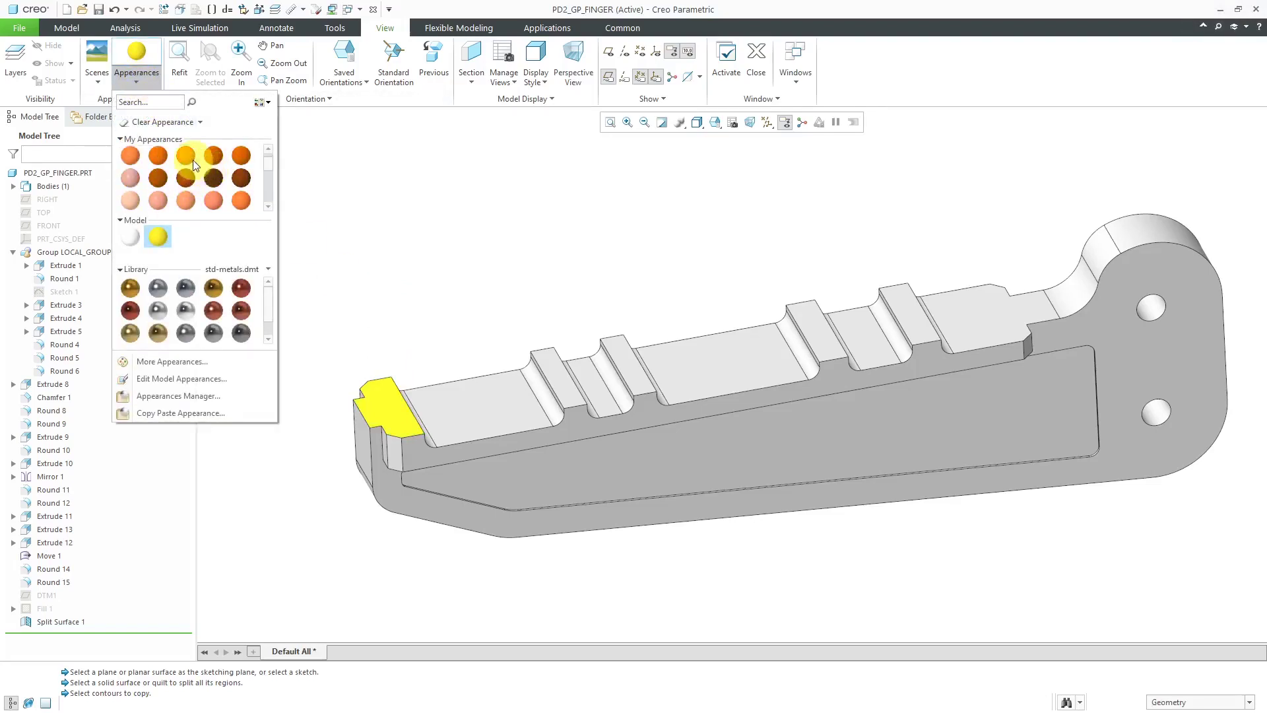
click(180, 156)
click(561, 354)
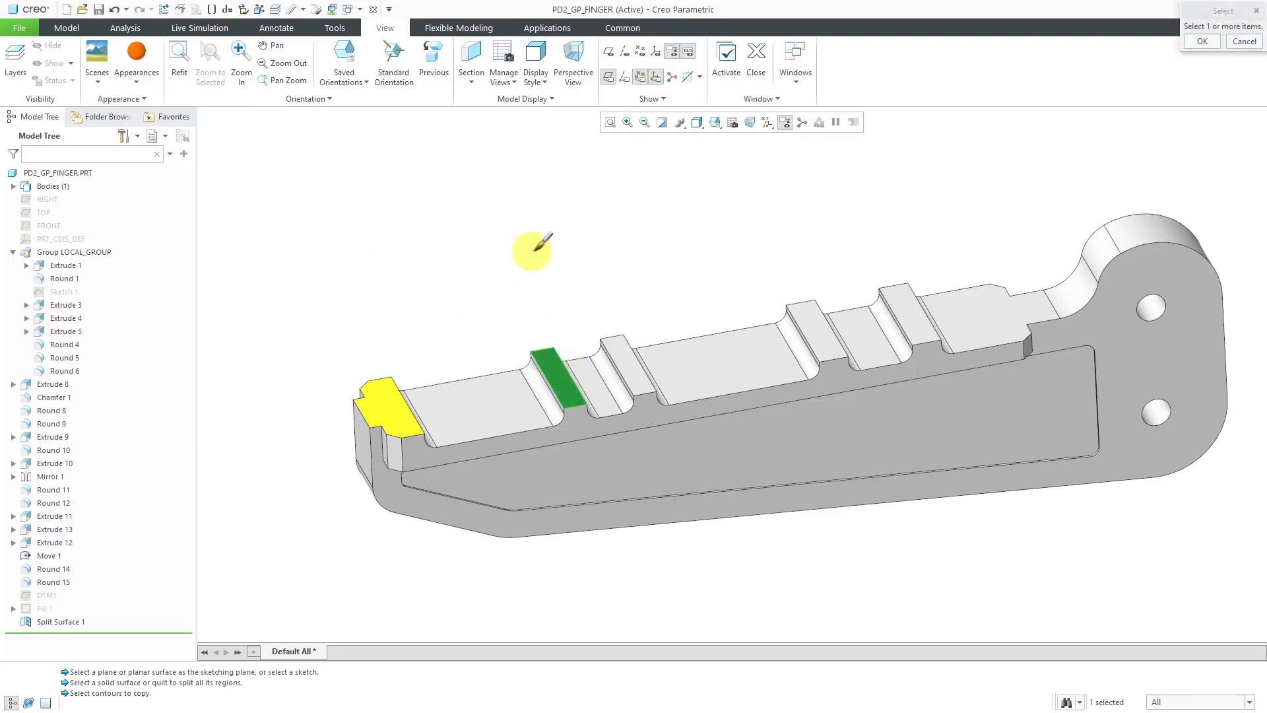
middle_click(525, 249)
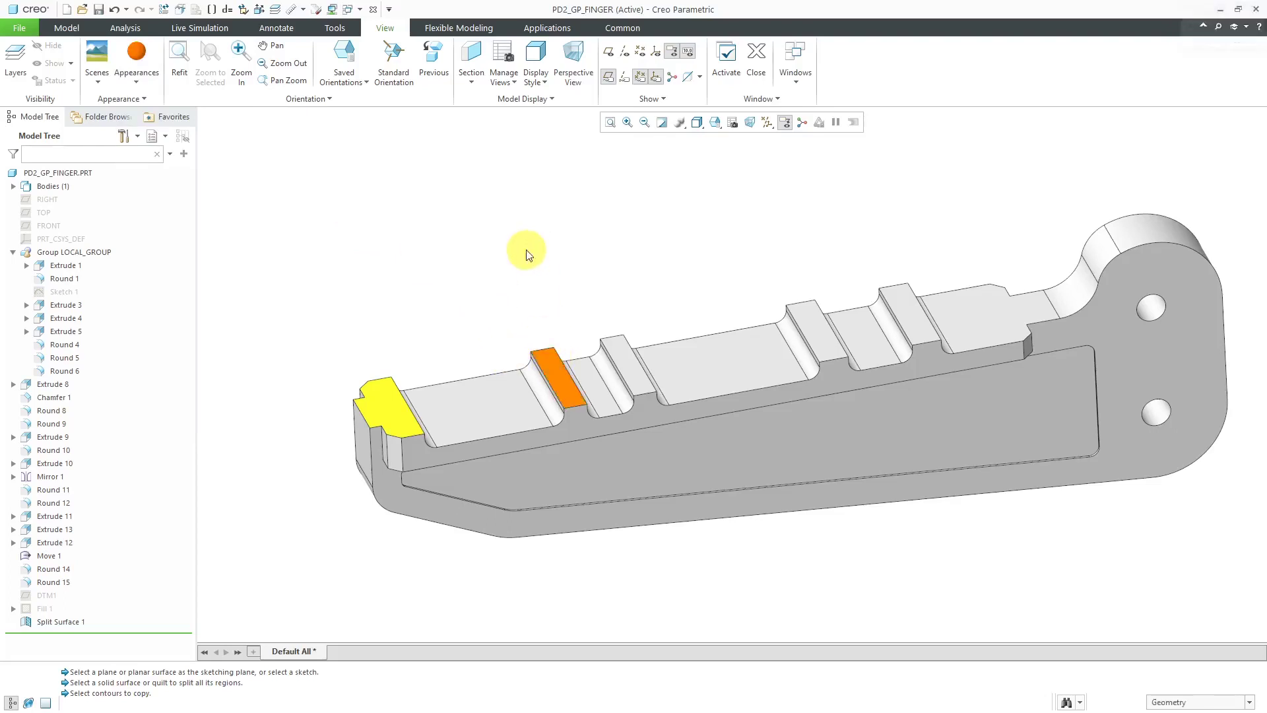
Apply a crimson appearance to the top face of the third tooth from the tip
click(135, 78)
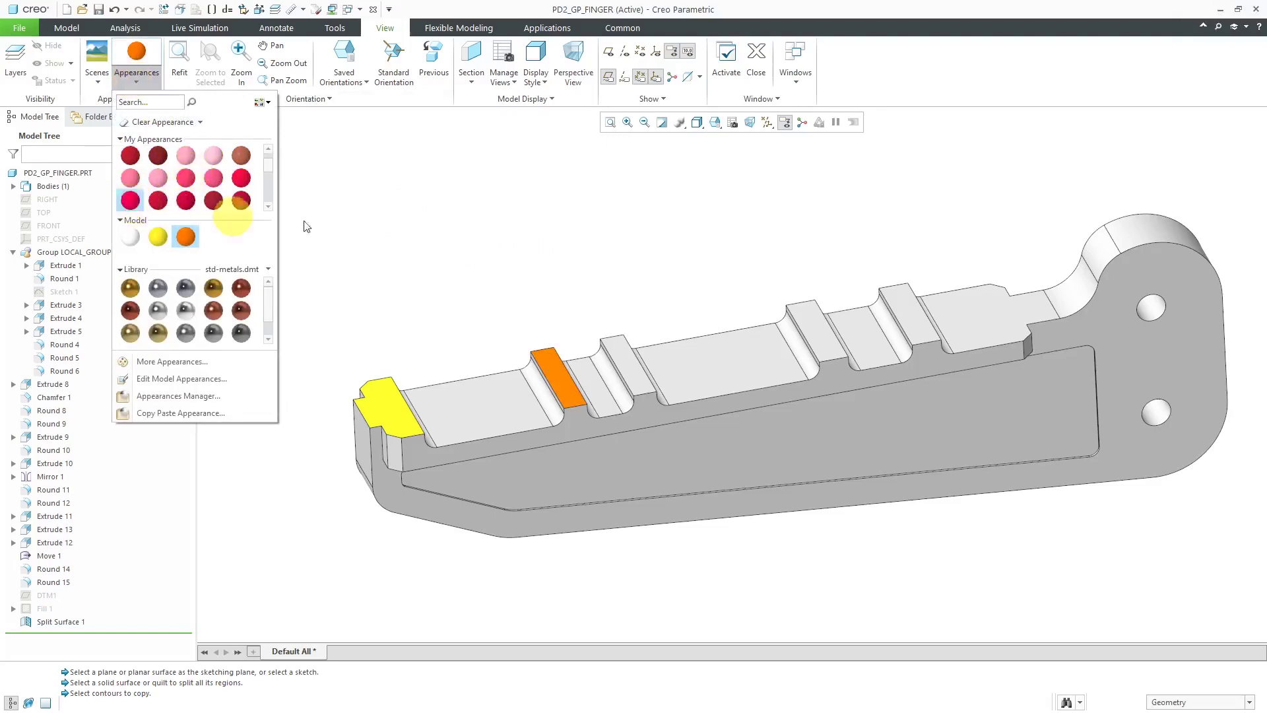
click(185, 202)
click(630, 363)
middle_click(655, 279)
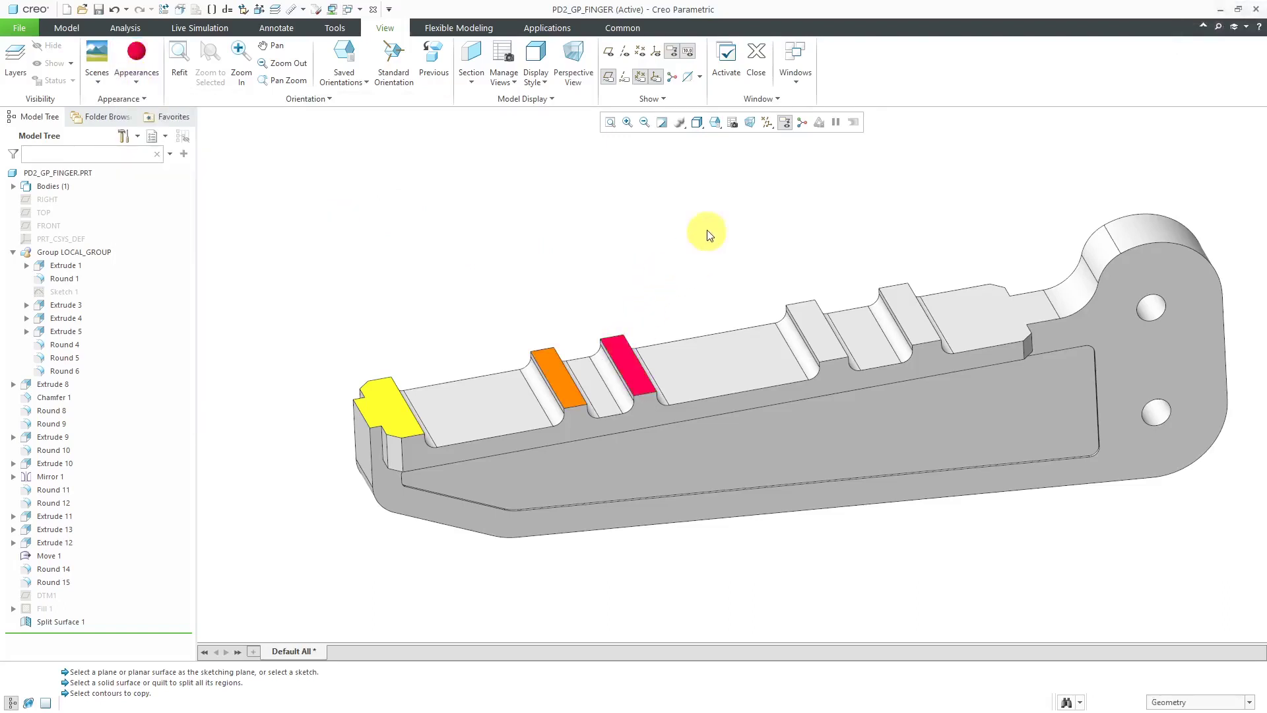
Enter the Simulate environment and add a fixed displacement constraint to the top face of the tooth nearest the two holes
click(549, 29)
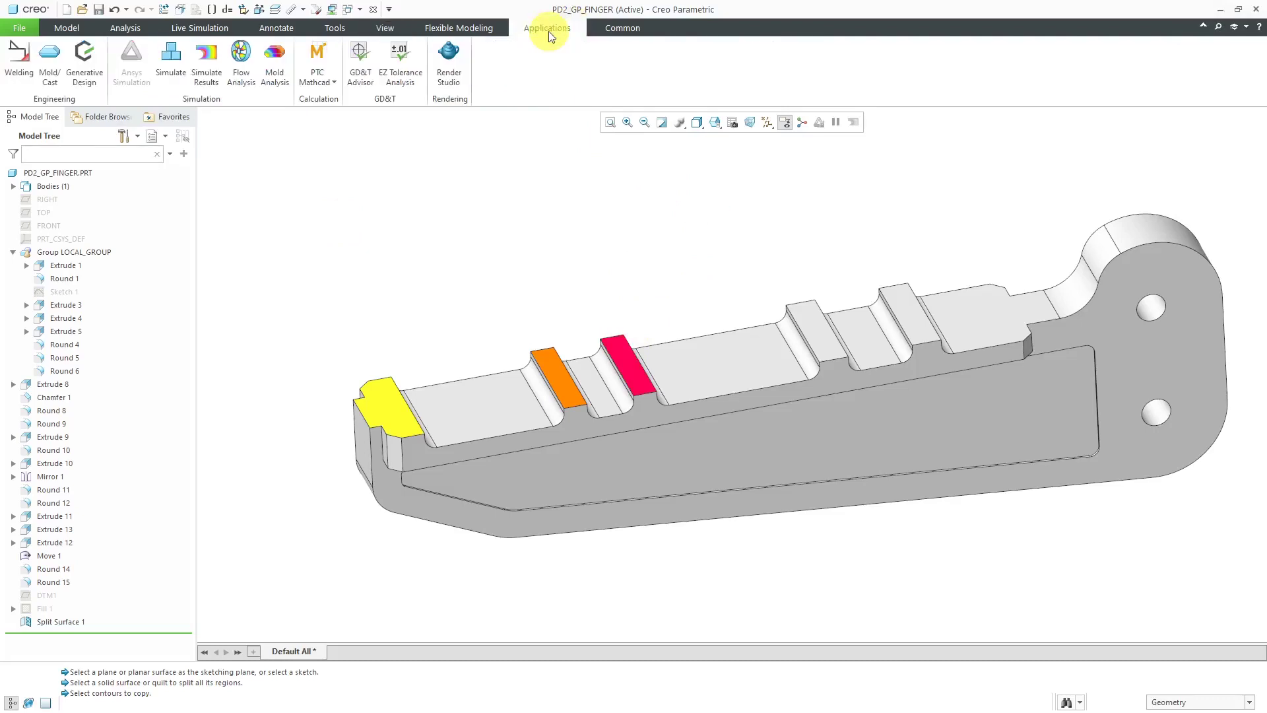
click(175, 77)
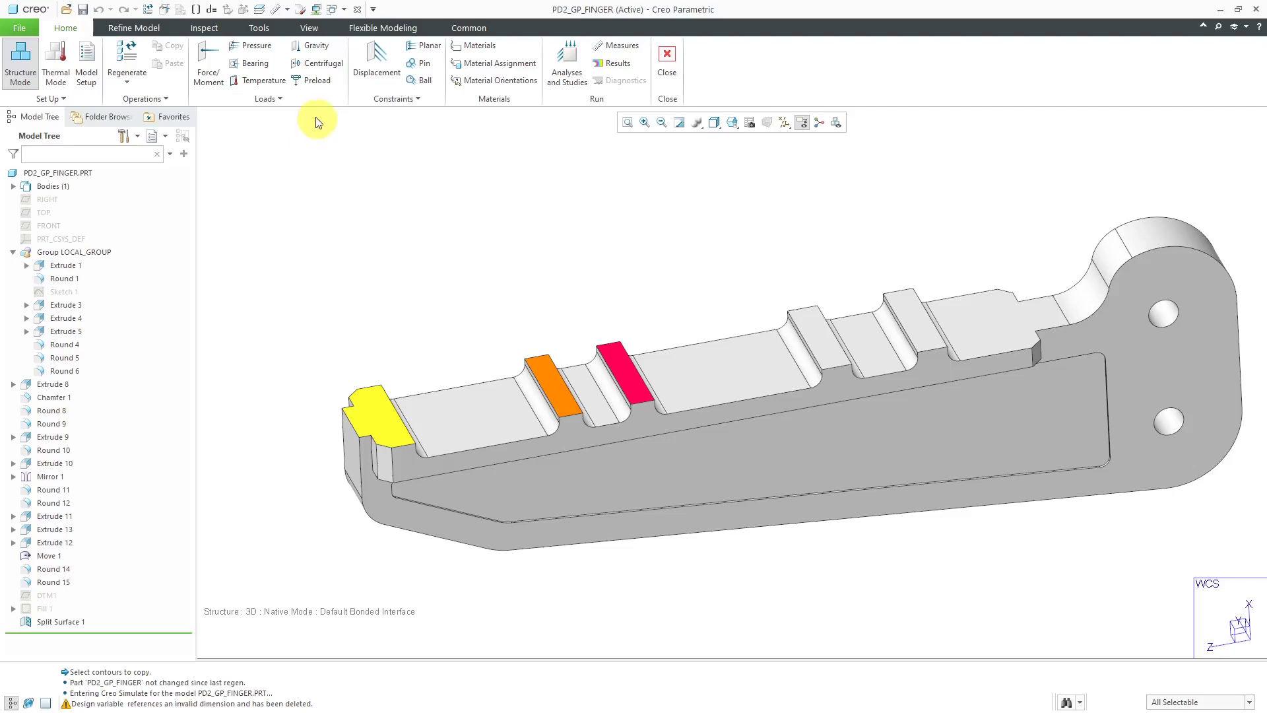
click(375, 69)
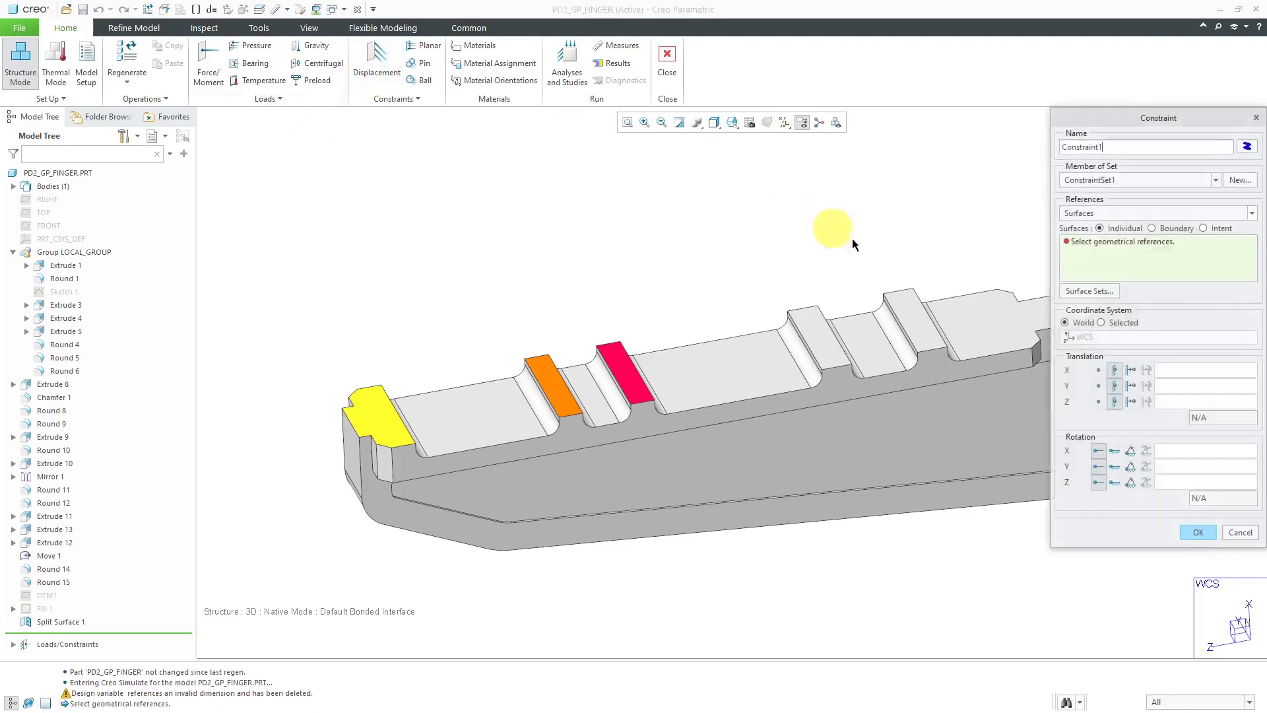
click(917, 316)
click(1193, 534)
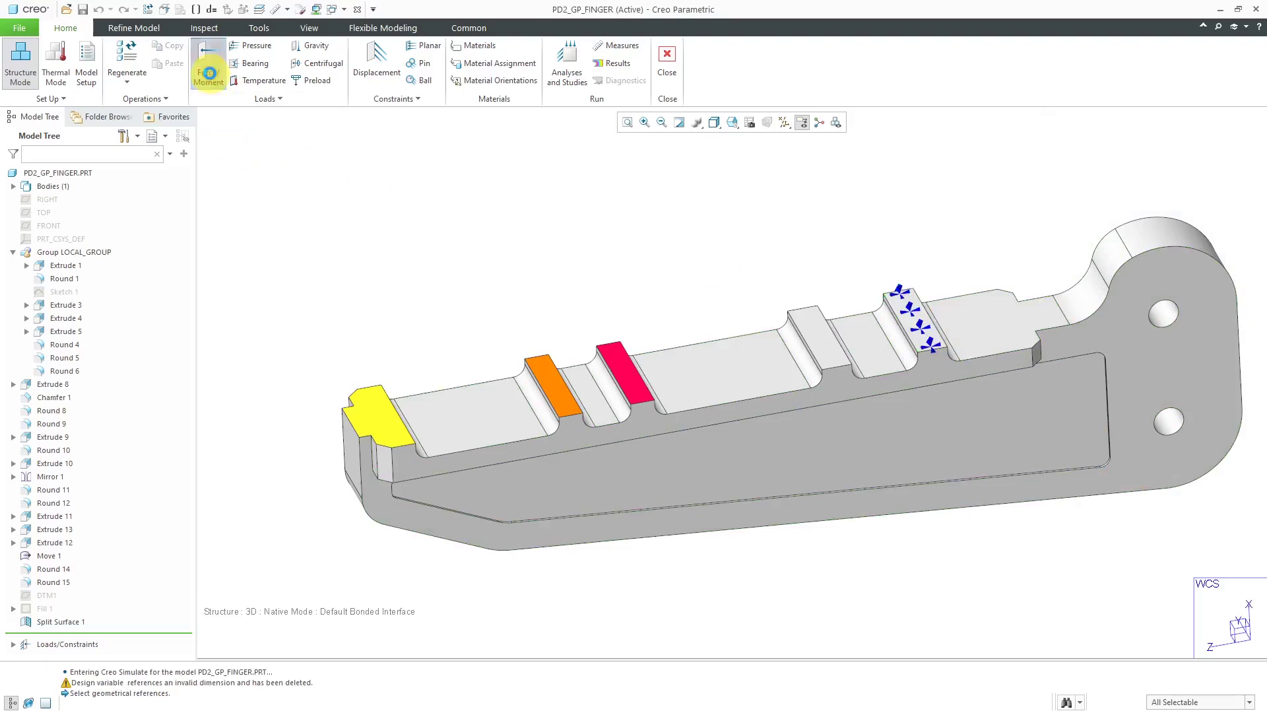
Add a force load of -100 N in X to the yellow tip tooth face, previewing it before completion
click(207, 61)
click(386, 426)
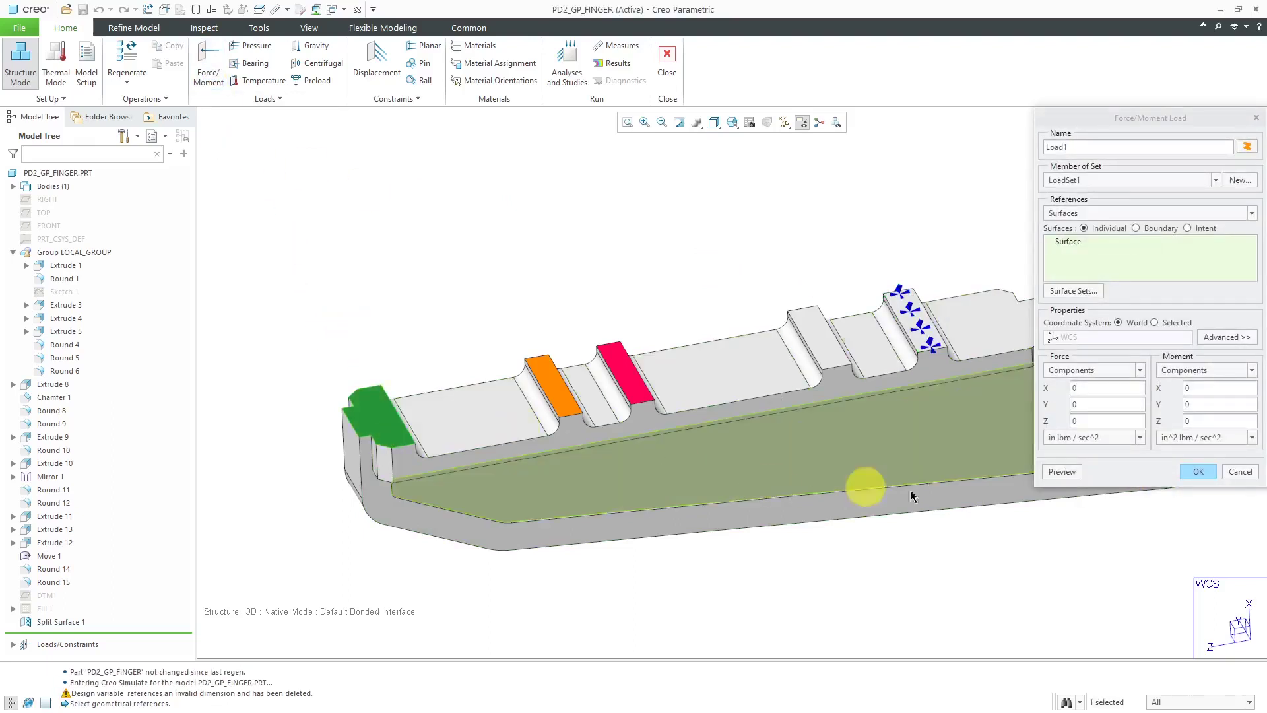
click(1120, 438)
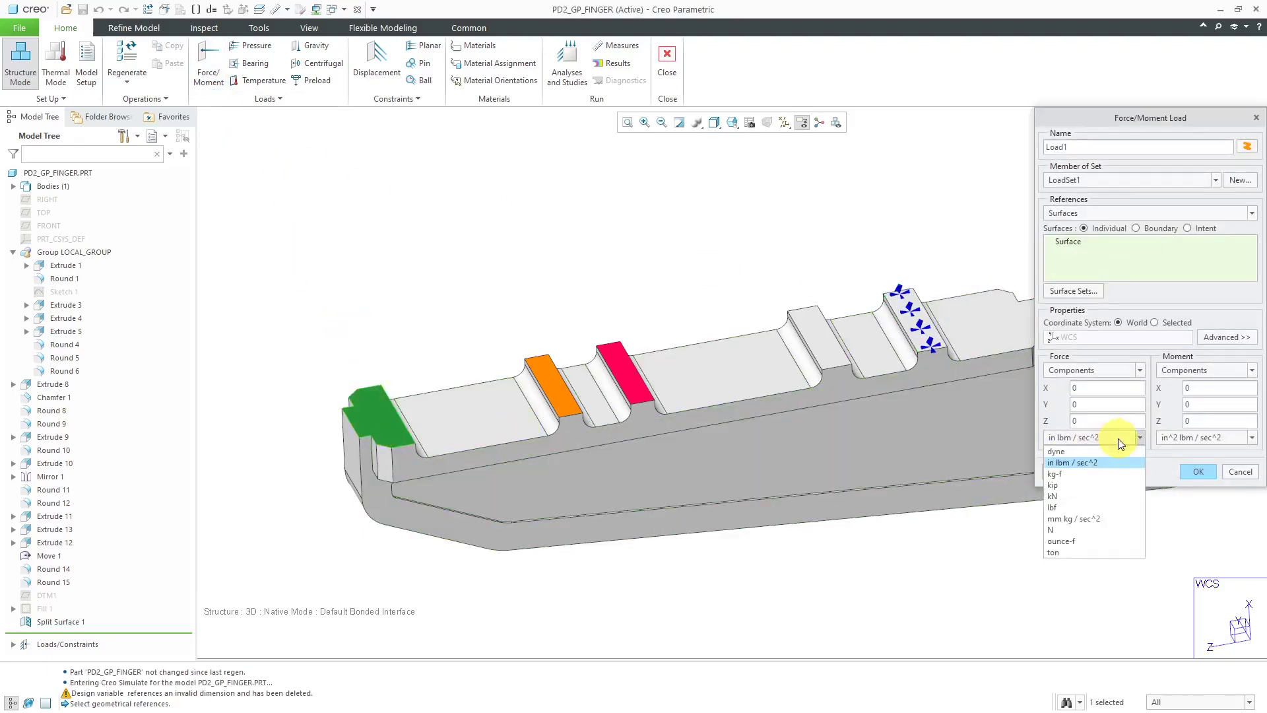
click(1114, 527)
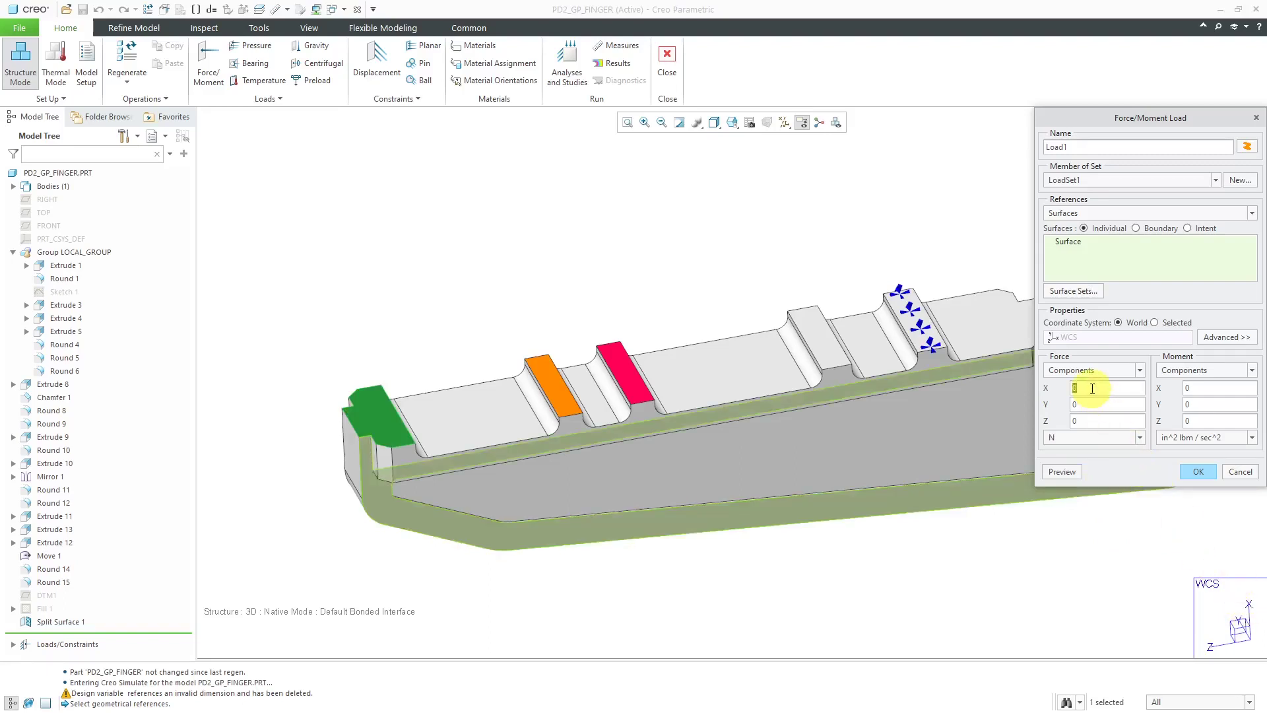
text(-)
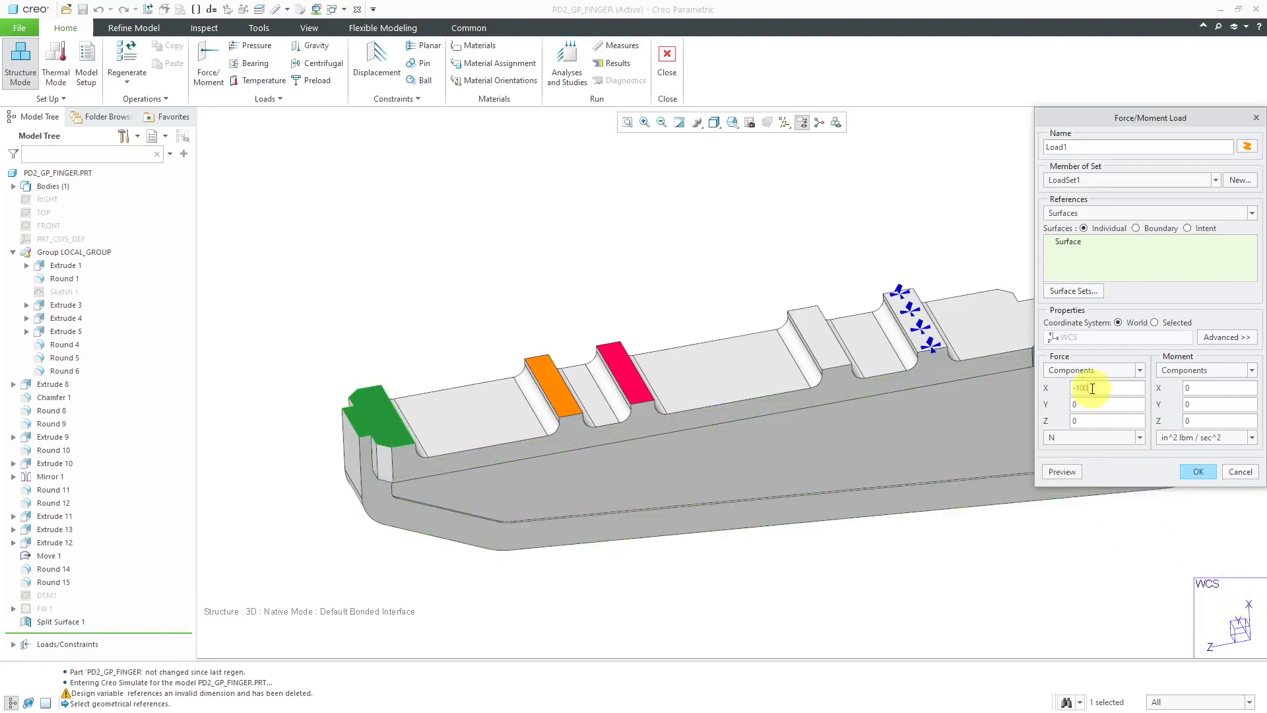
text(100)
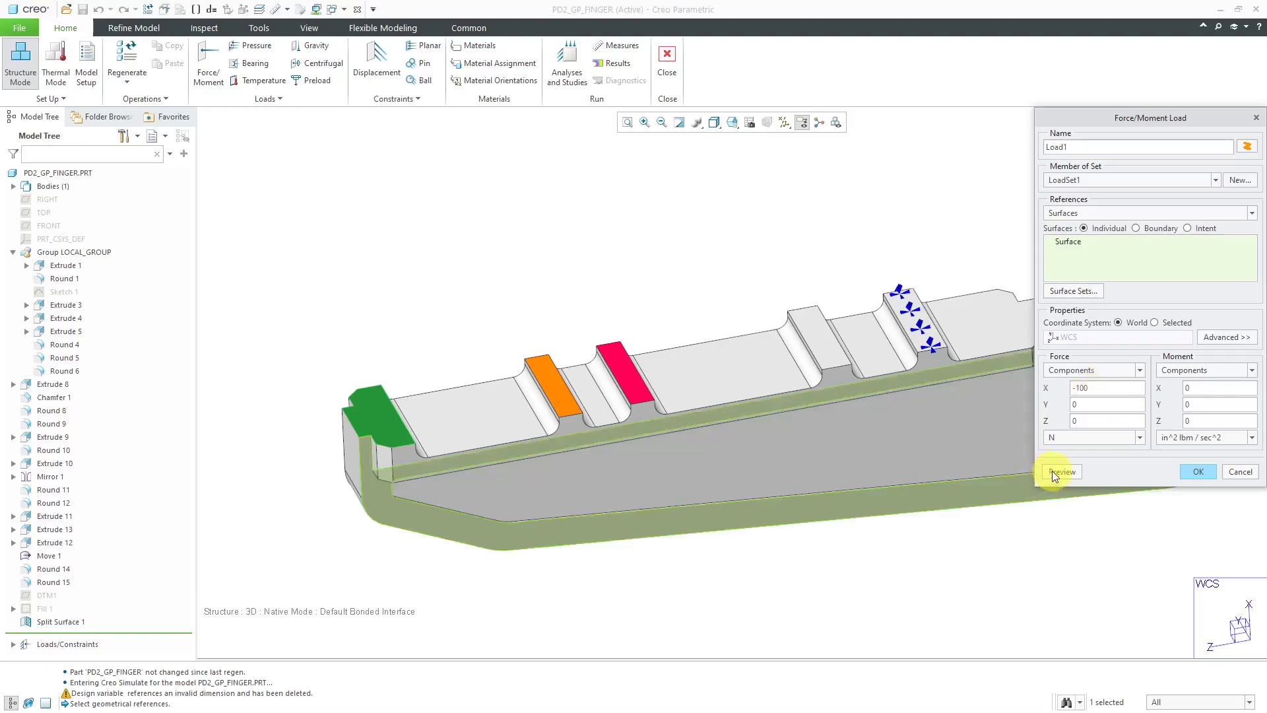
click(1052, 471)
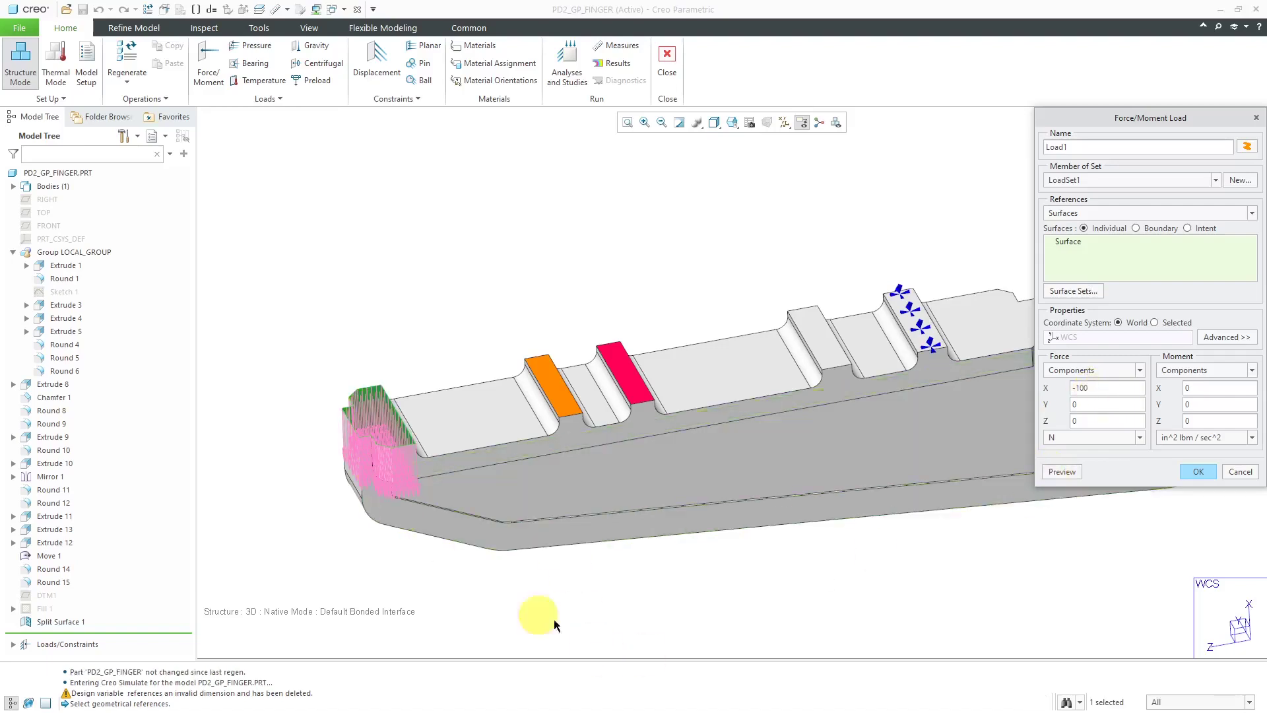
click(1197, 471)
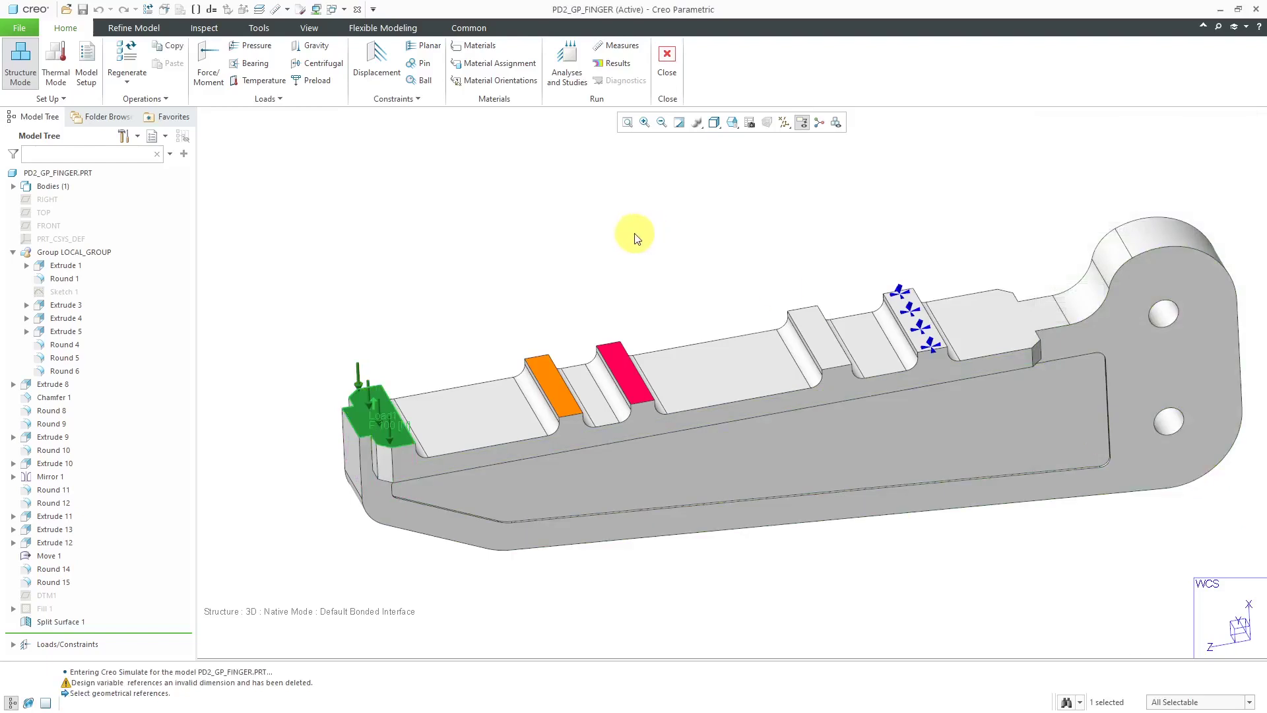